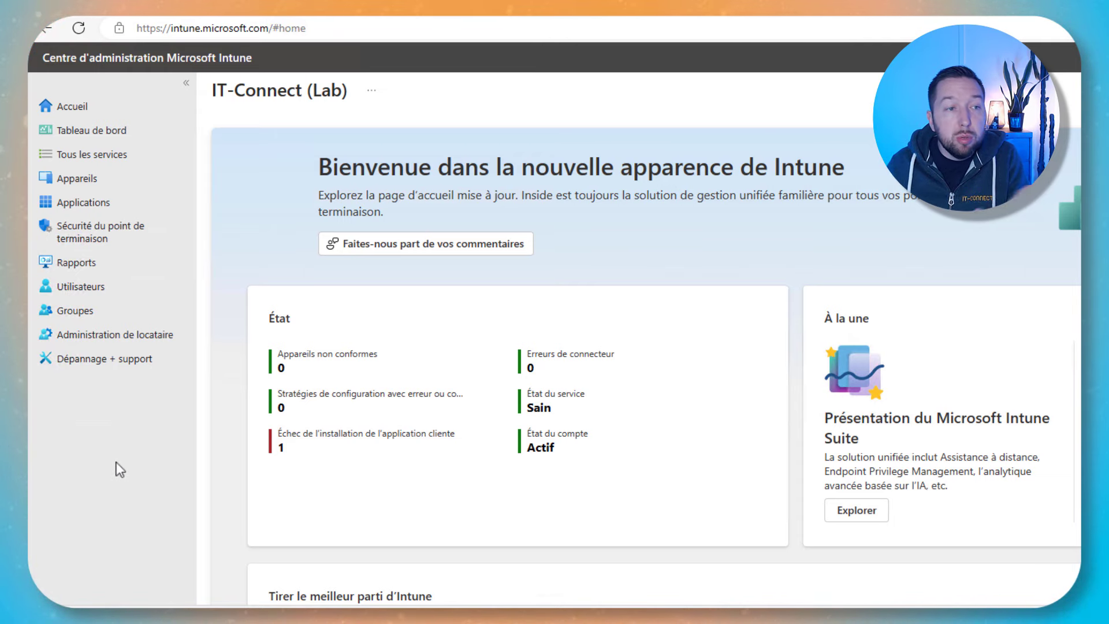
In the device compliance settings, mark devices without a compliance policy as Non conforme and save the change.
click(127, 188)
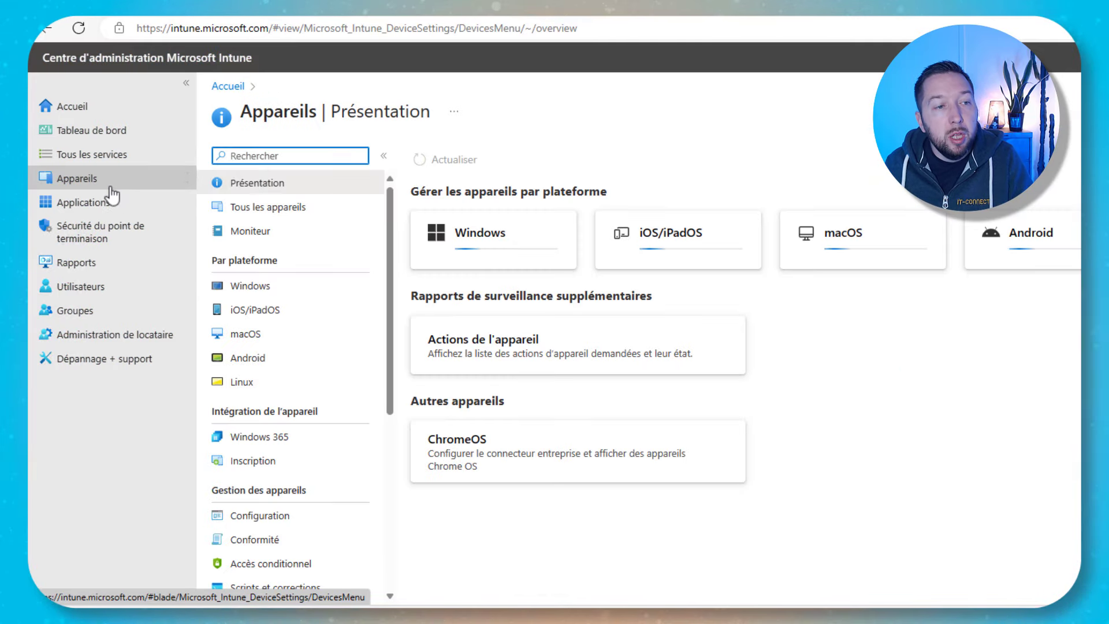
click(266, 540)
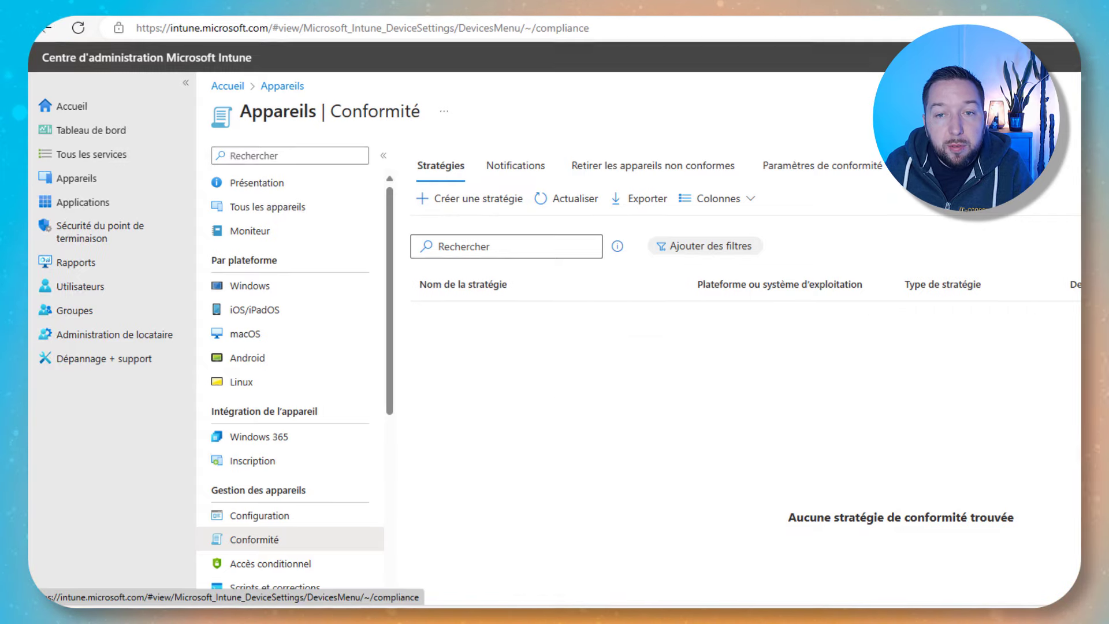
click(866, 173)
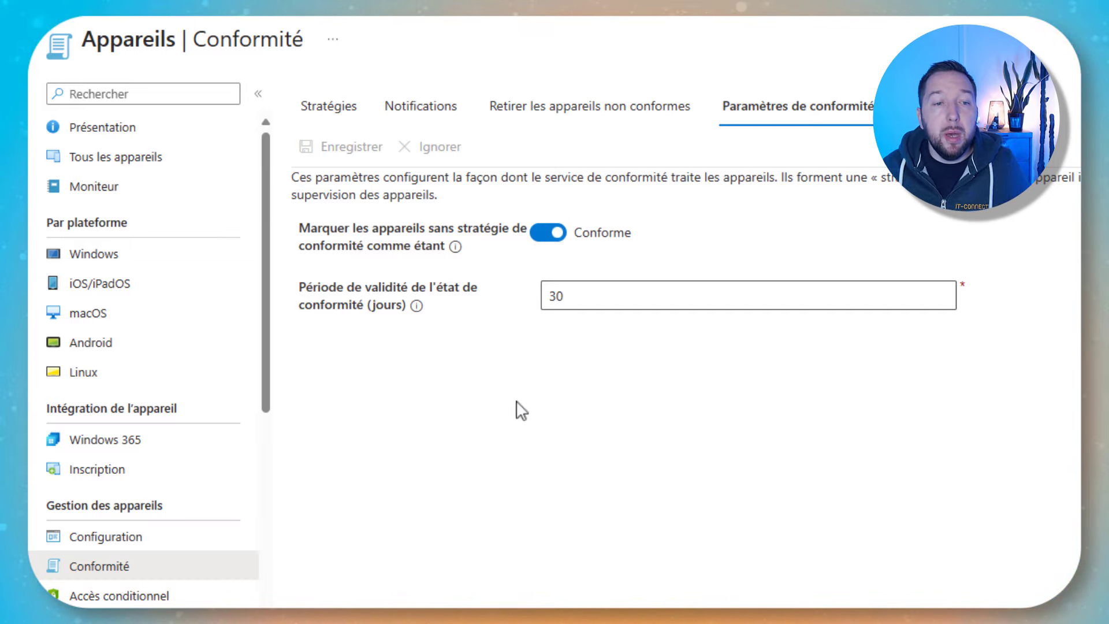
click(555, 247)
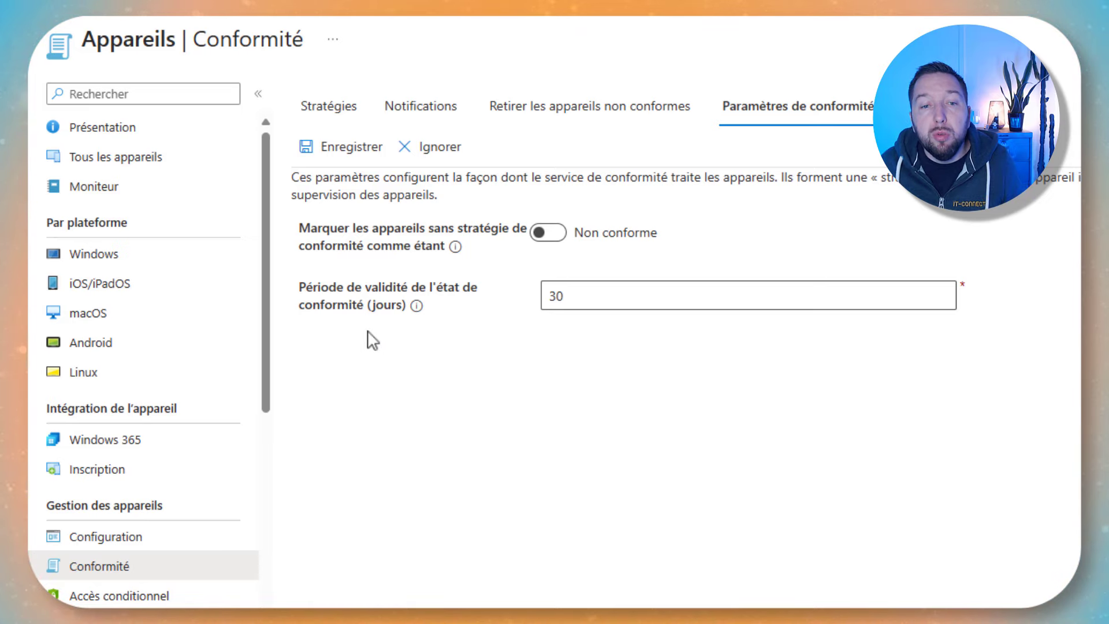
click(558, 244)
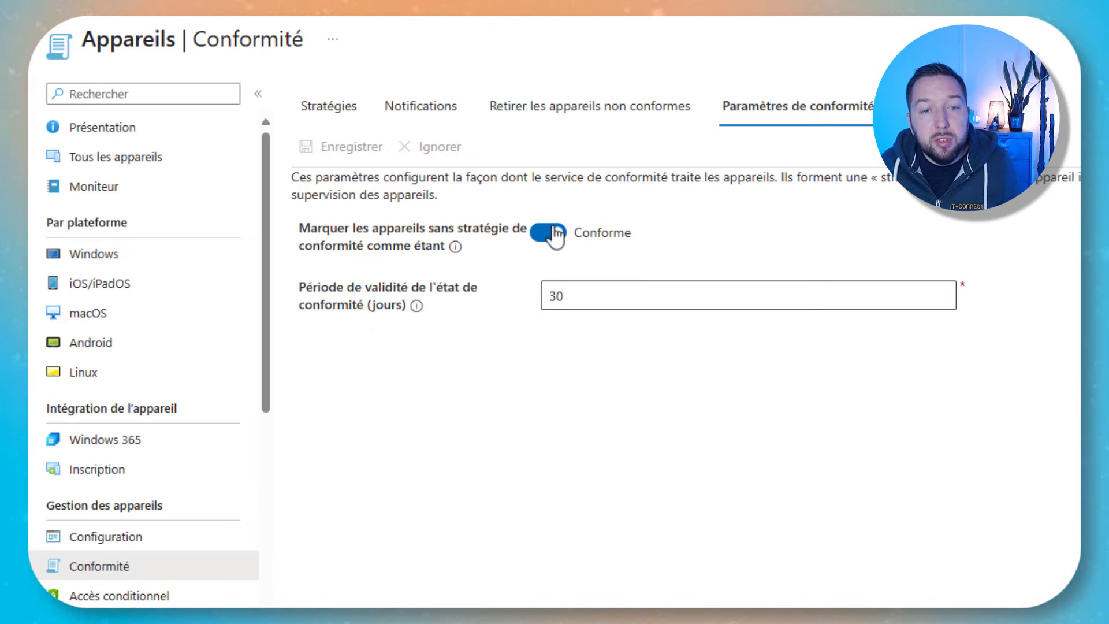
click(491, 248)
click(350, 148)
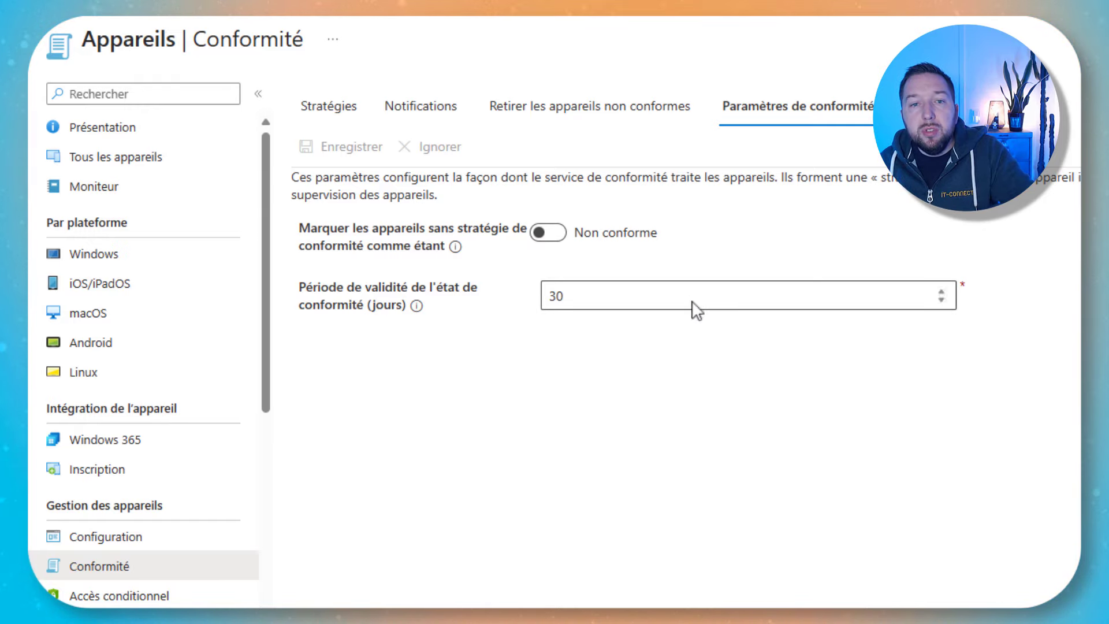
Open the default Personnalisation policy of the tenant administration for editing.
click(410, 112)
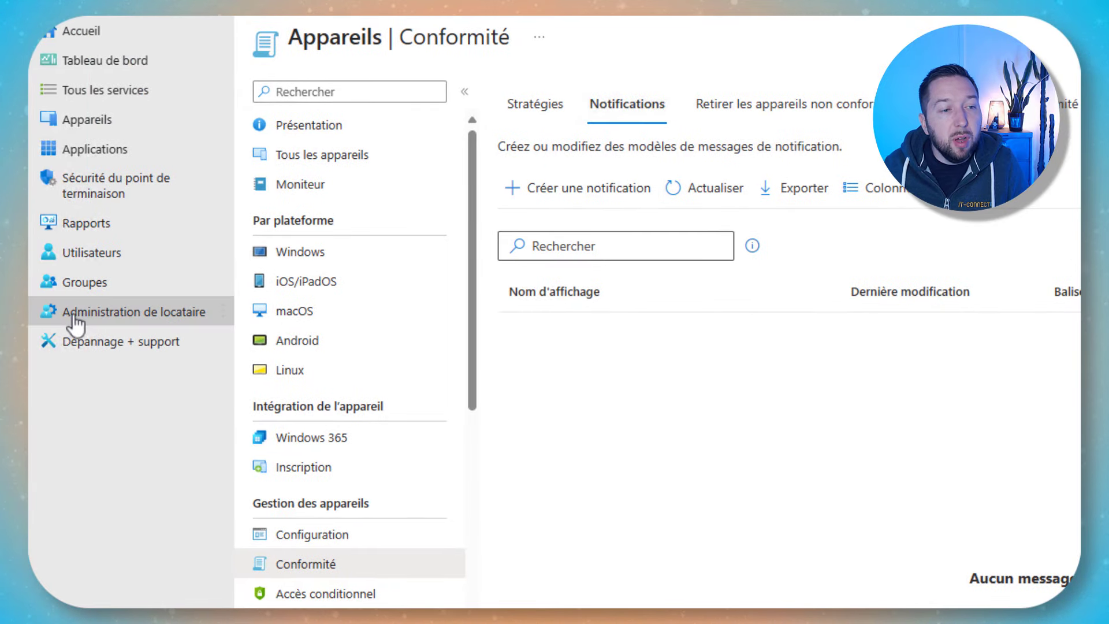
click(179, 314)
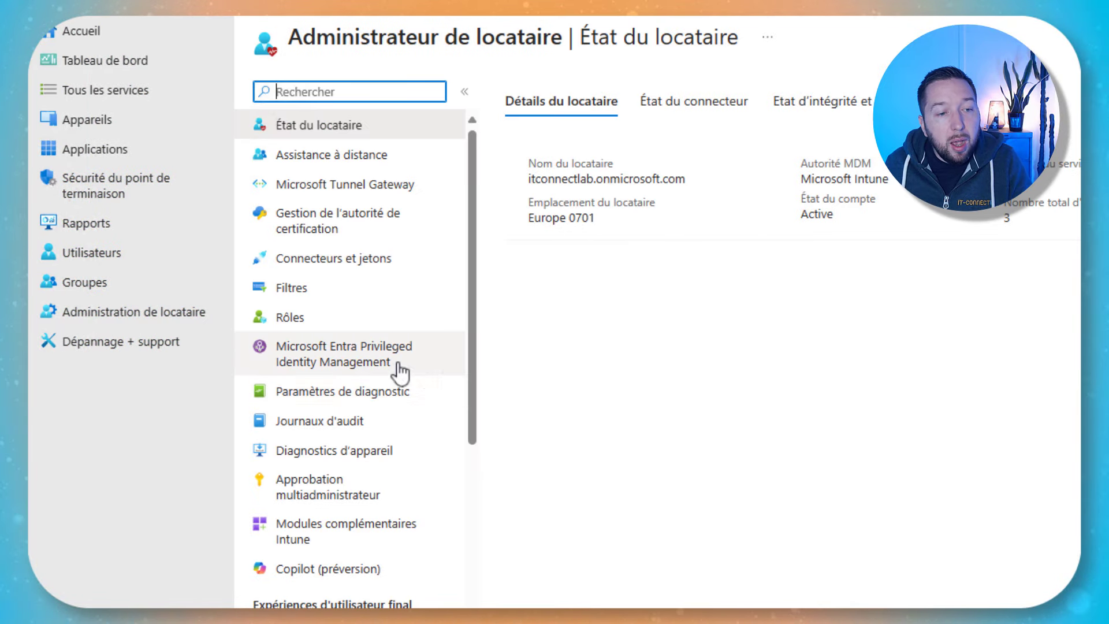
scroll(346, 445, down, 5)
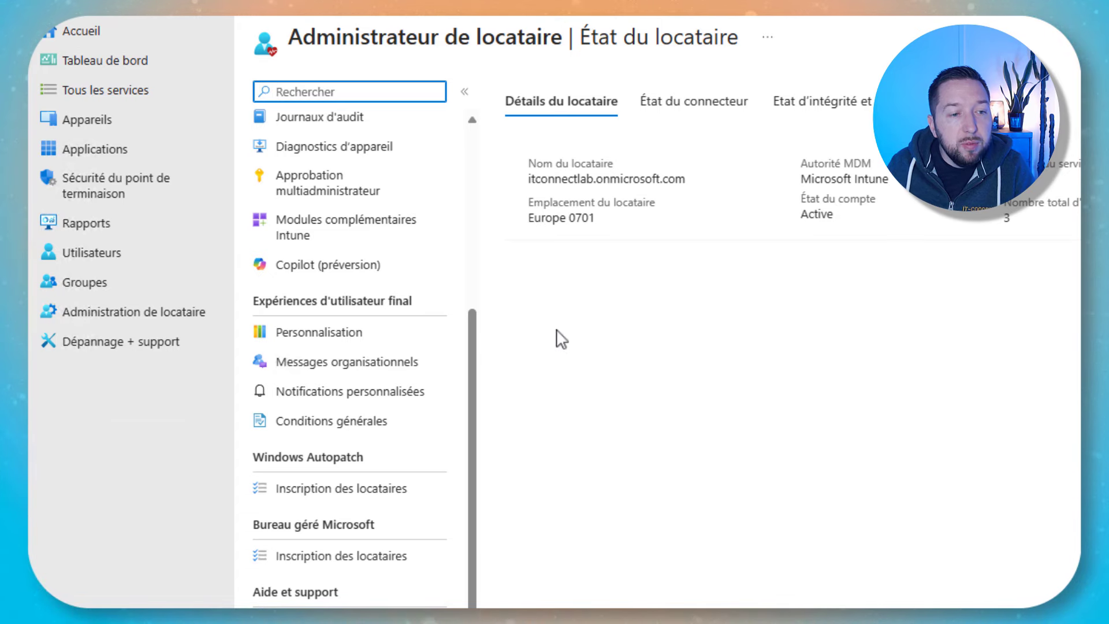
click(312, 346)
click(312, 346)
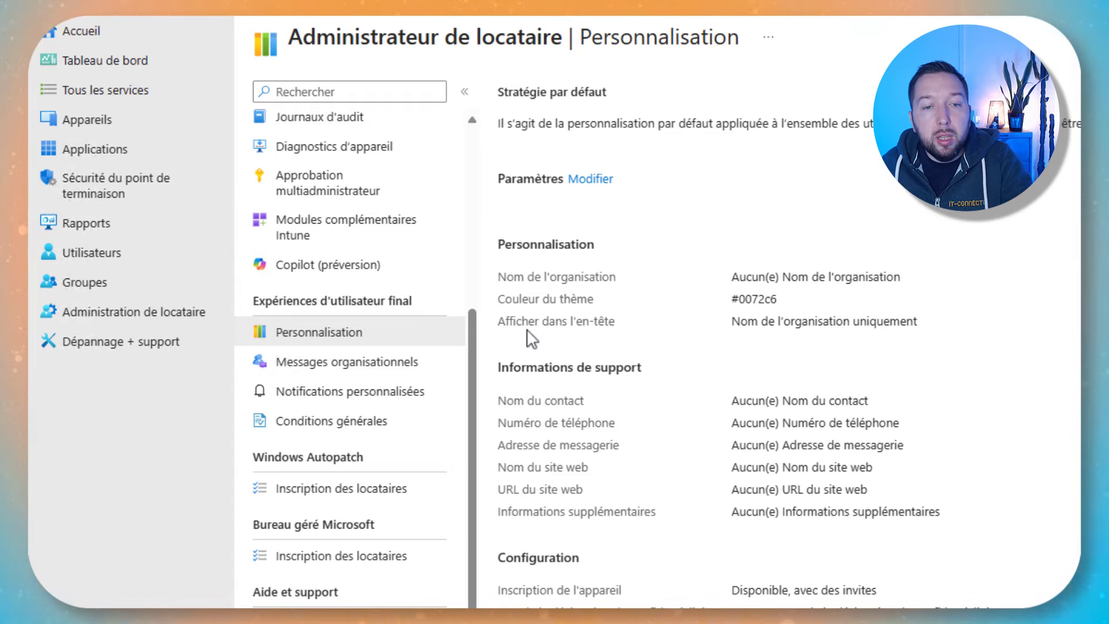
scroll(881, 392, down, 8)
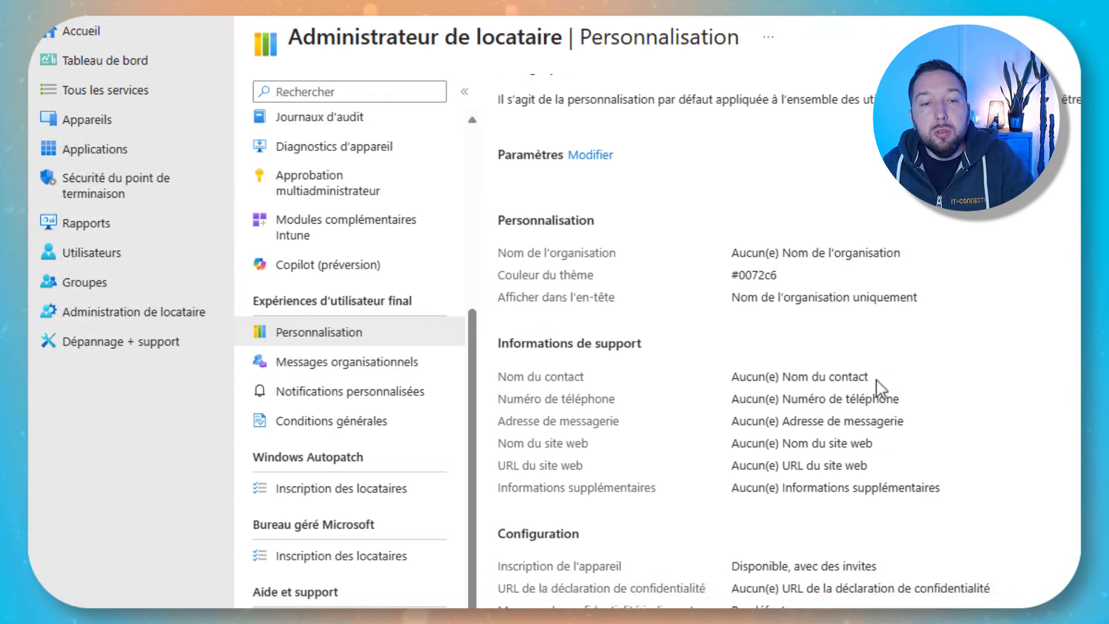
scroll(884, 416, up, 8)
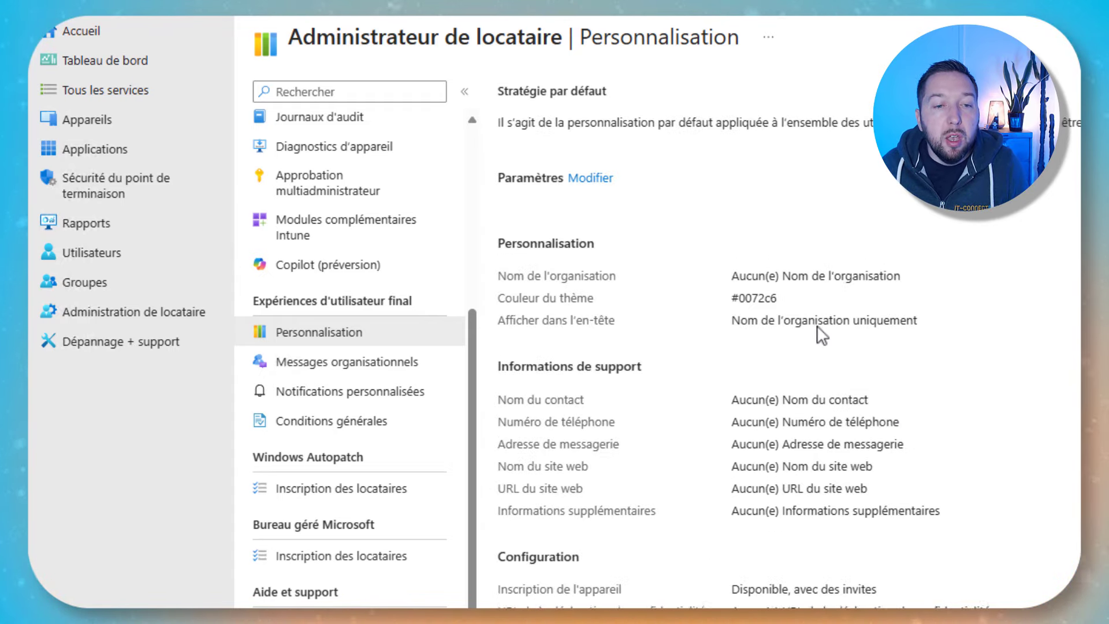
click(599, 181)
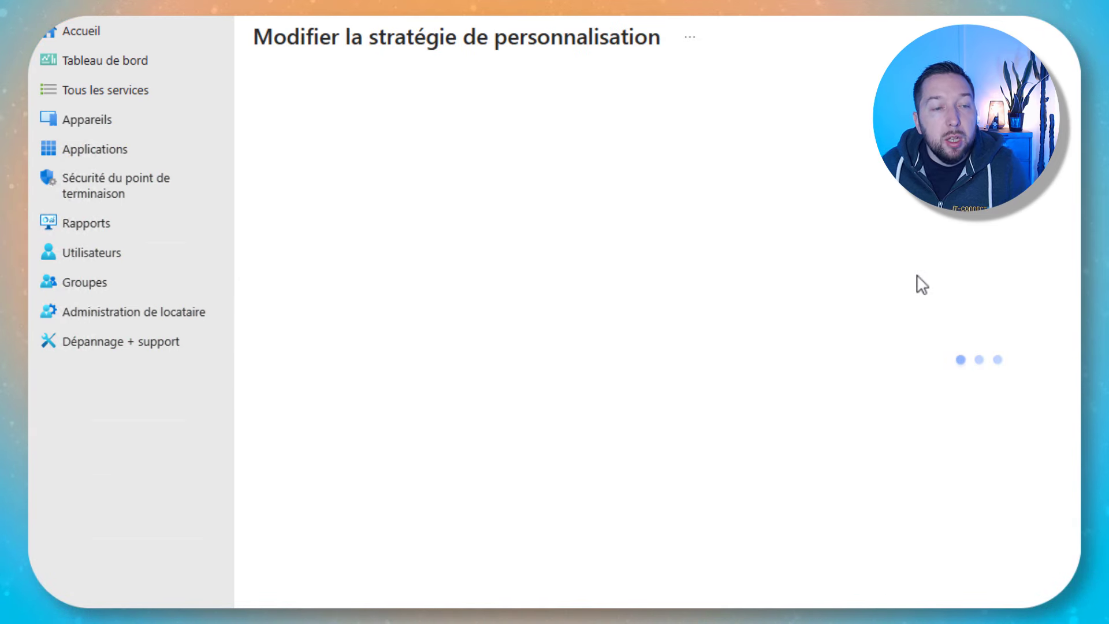
Set the organisation name to "IT-Connect (Lab)", the custom theme colour to #02384C, and use IT-Connect.png for both logos.
click(599, 174)
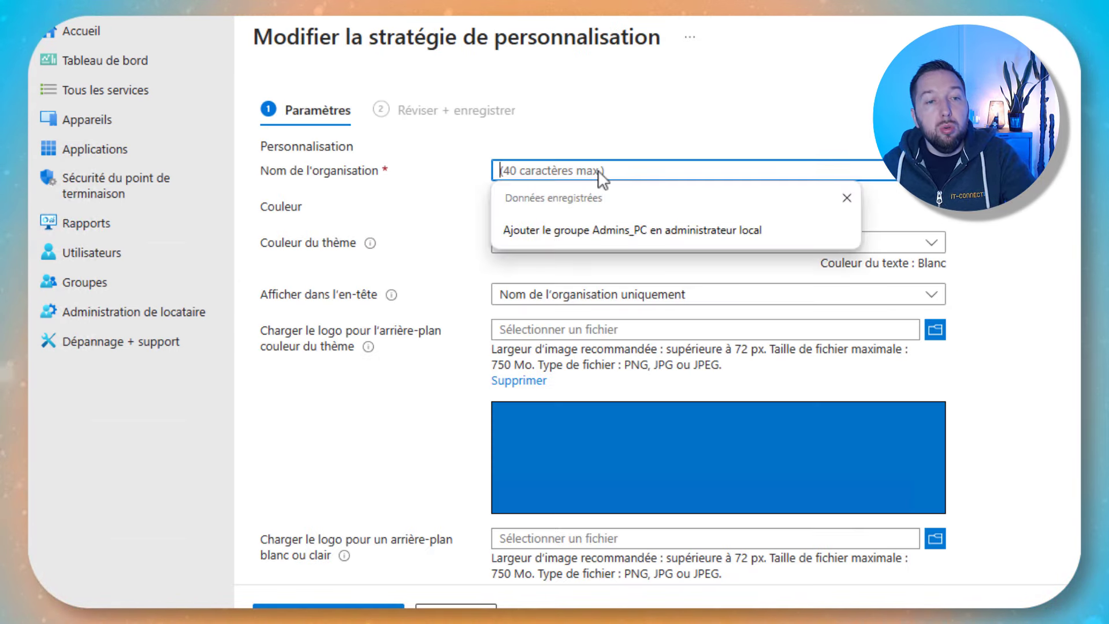
scroll(750, 185, down, 1)
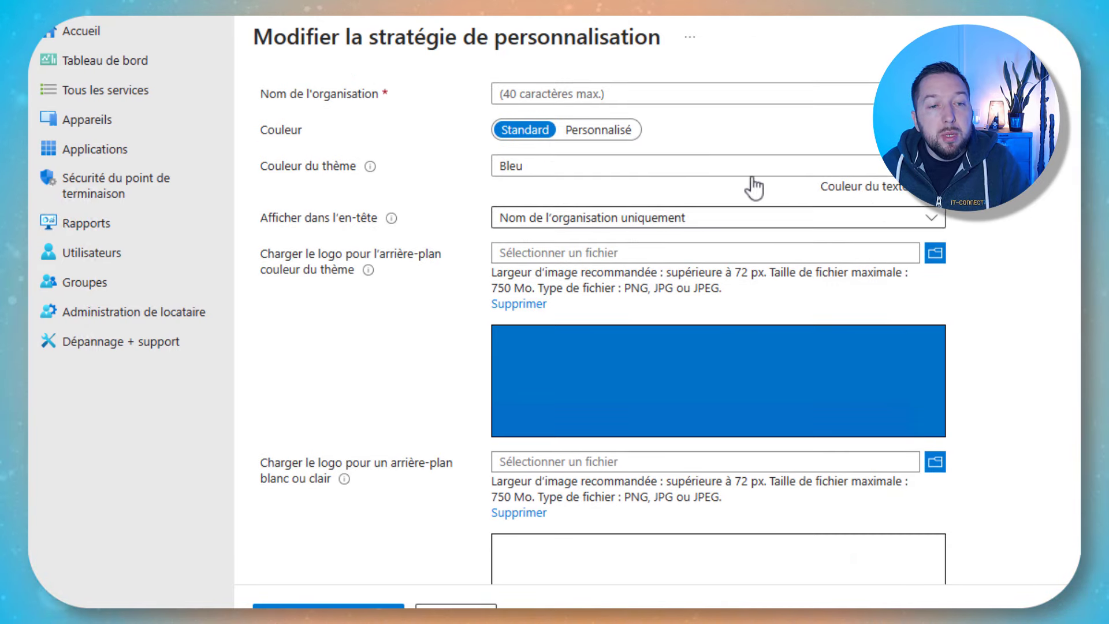
scroll(587, 379, down, 7)
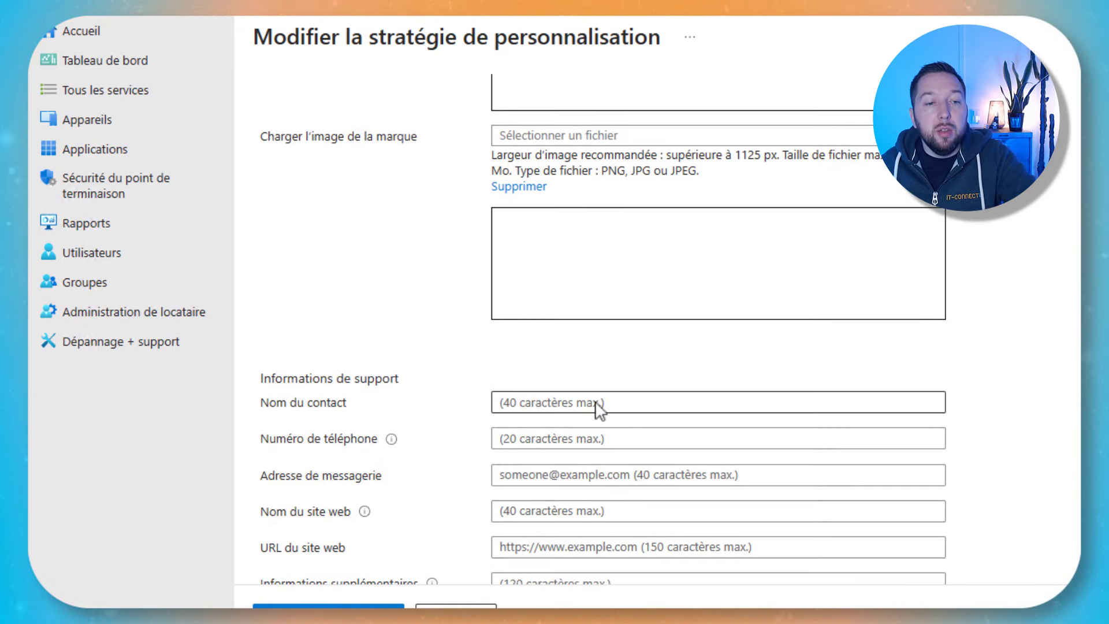
scroll(686, 485, up, 6)
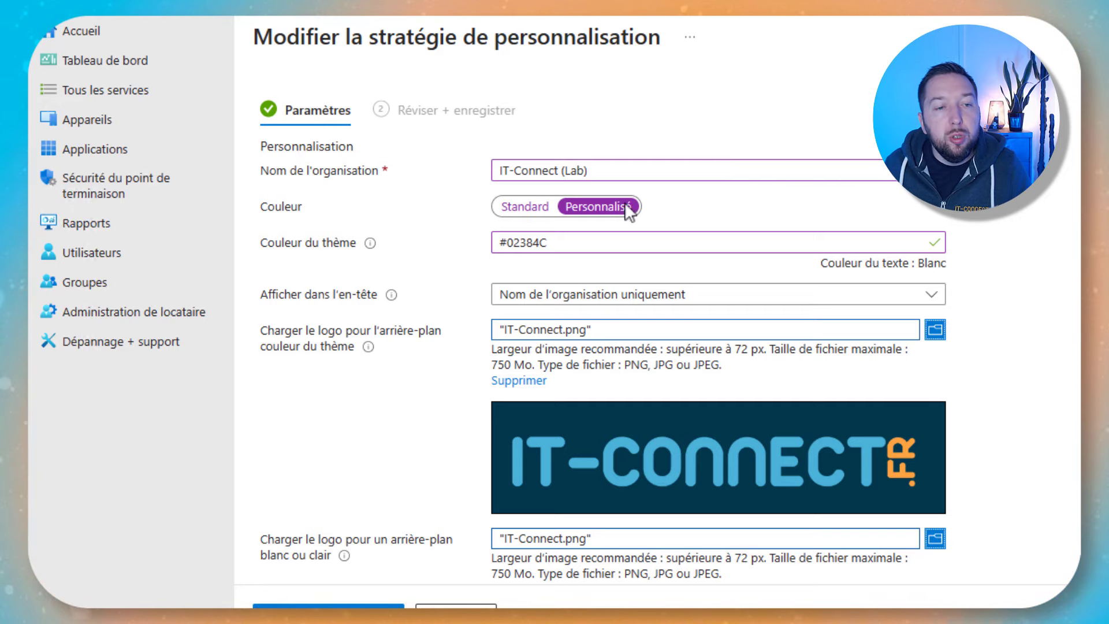
Leave the brand image and support information empty, and save the customisation policy after its summary.
scroll(751, 347, down, 3)
scroll(797, 312, down, 15)
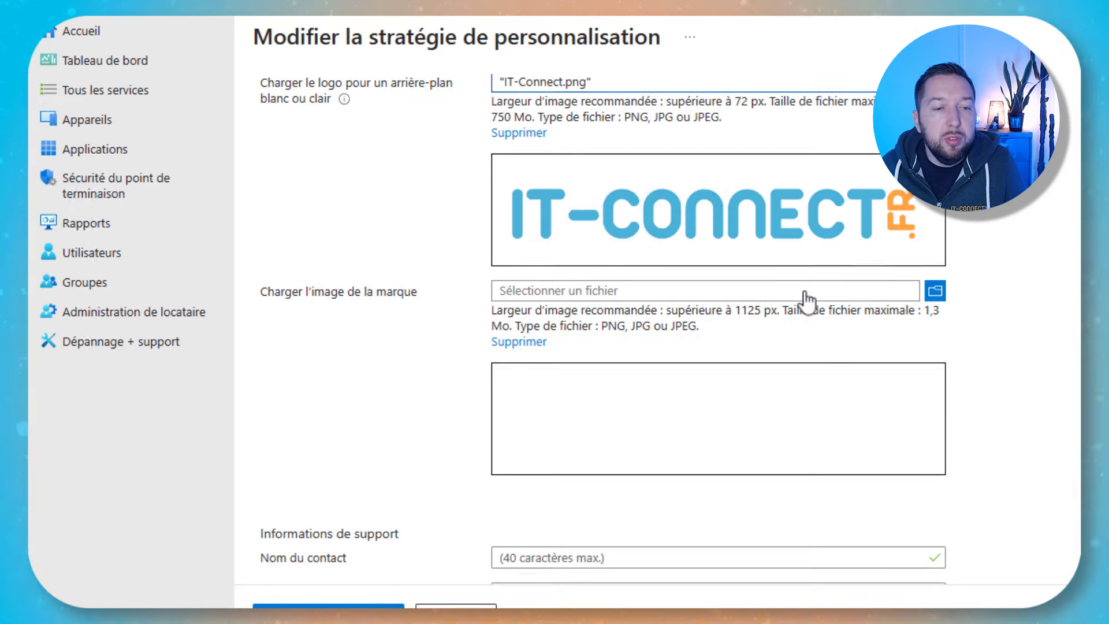
scroll(814, 312, up, 3)
scroll(816, 312, up, 2)
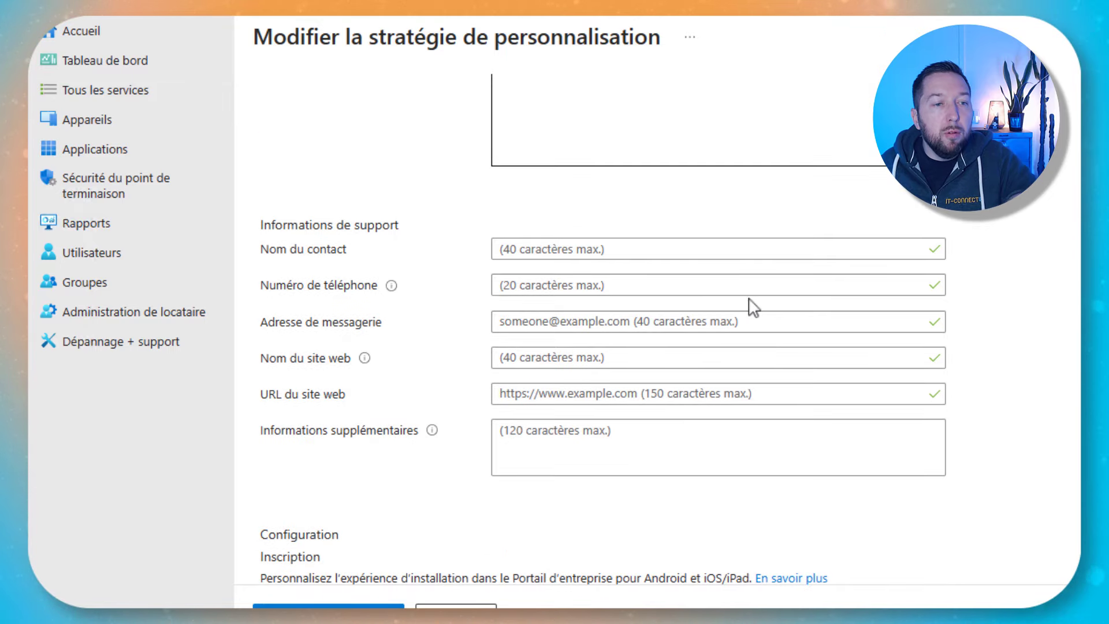
scroll(549, 408, down, 15)
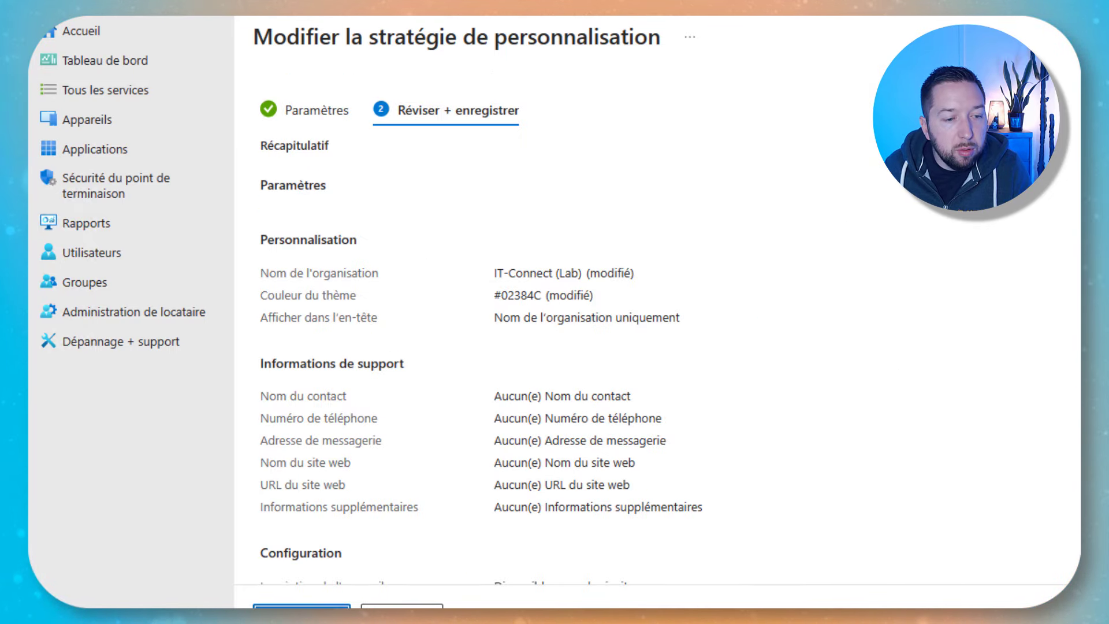
click(301, 613)
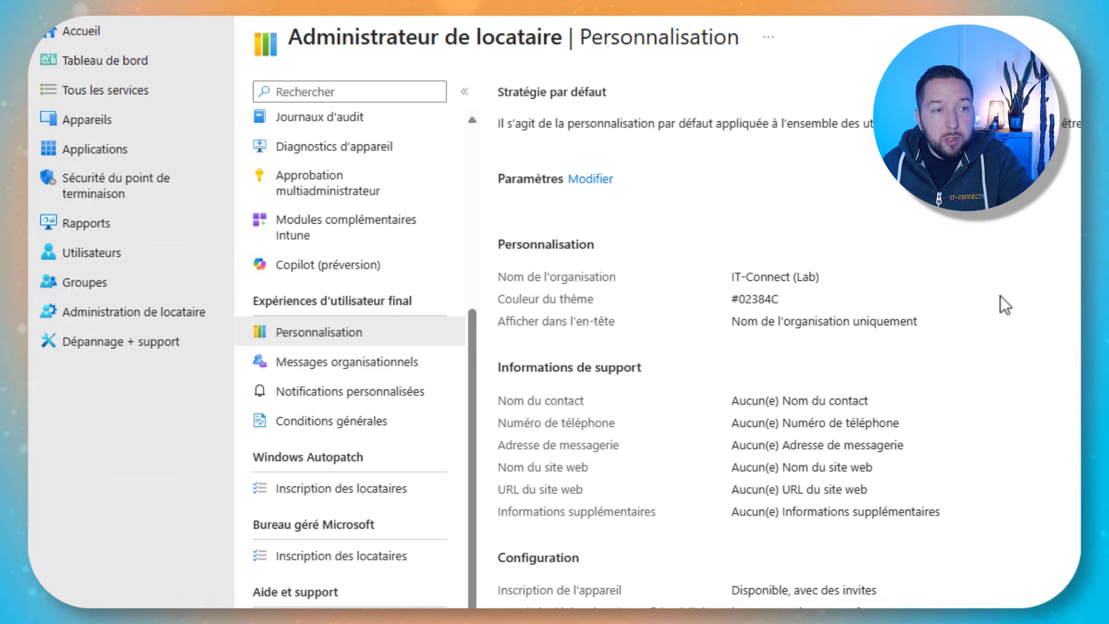
Create a device noncompliance notification named "Notification de base - Compliance".
click(163, 120)
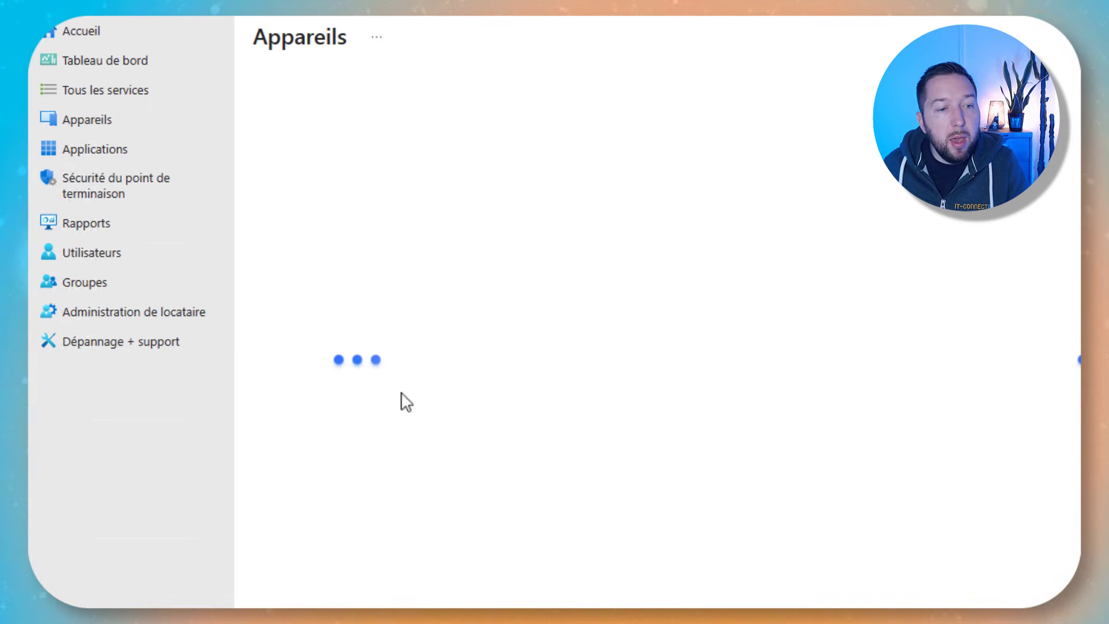
click(346, 564)
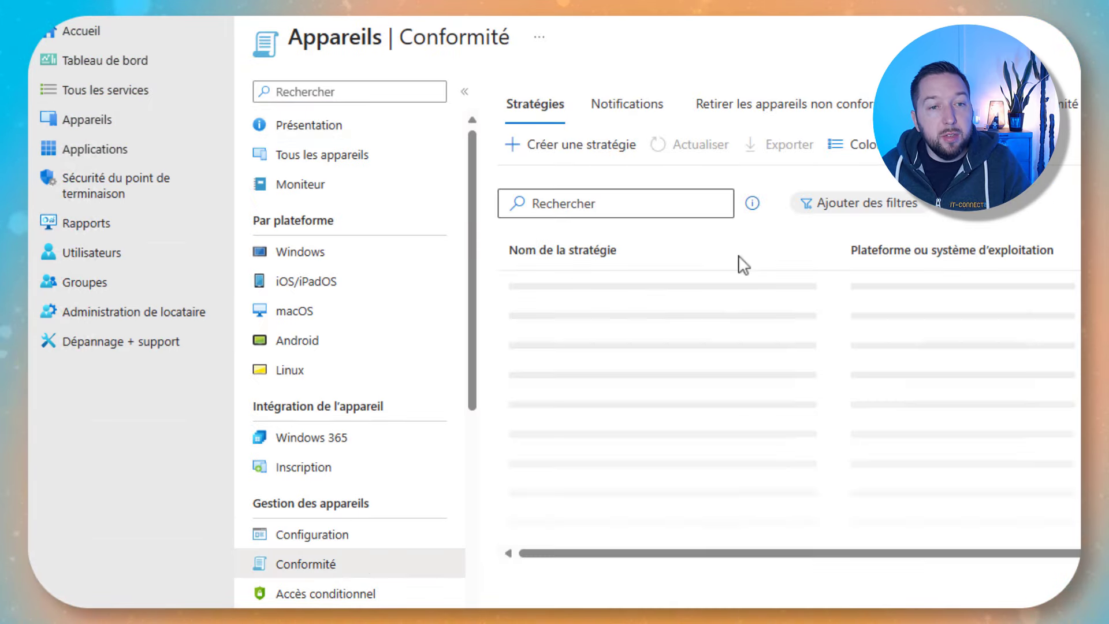
click(636, 116)
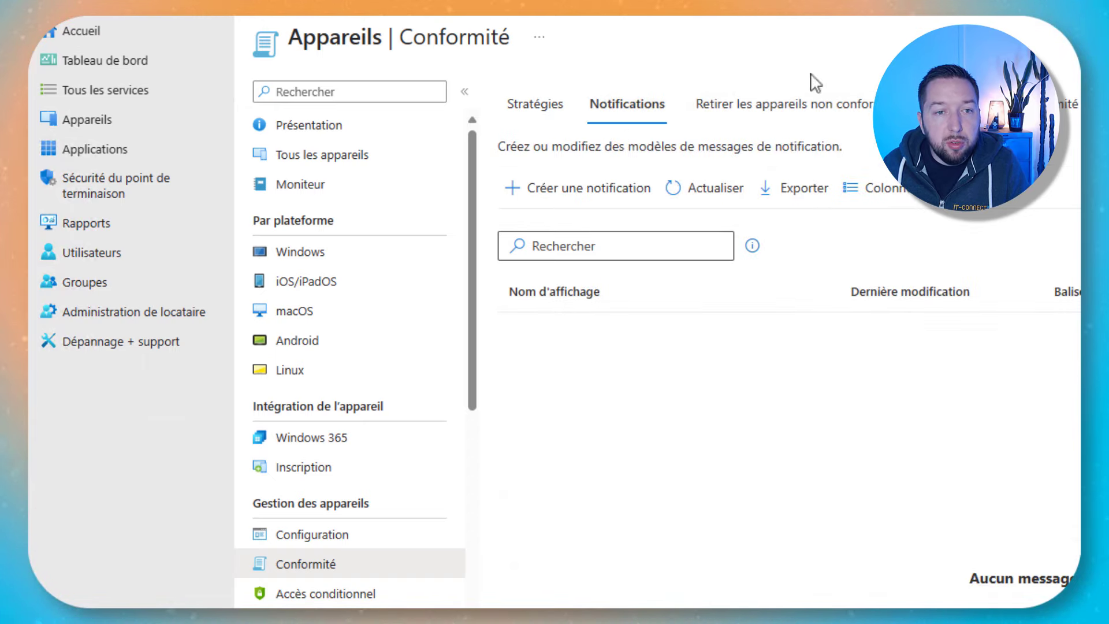
click(592, 199)
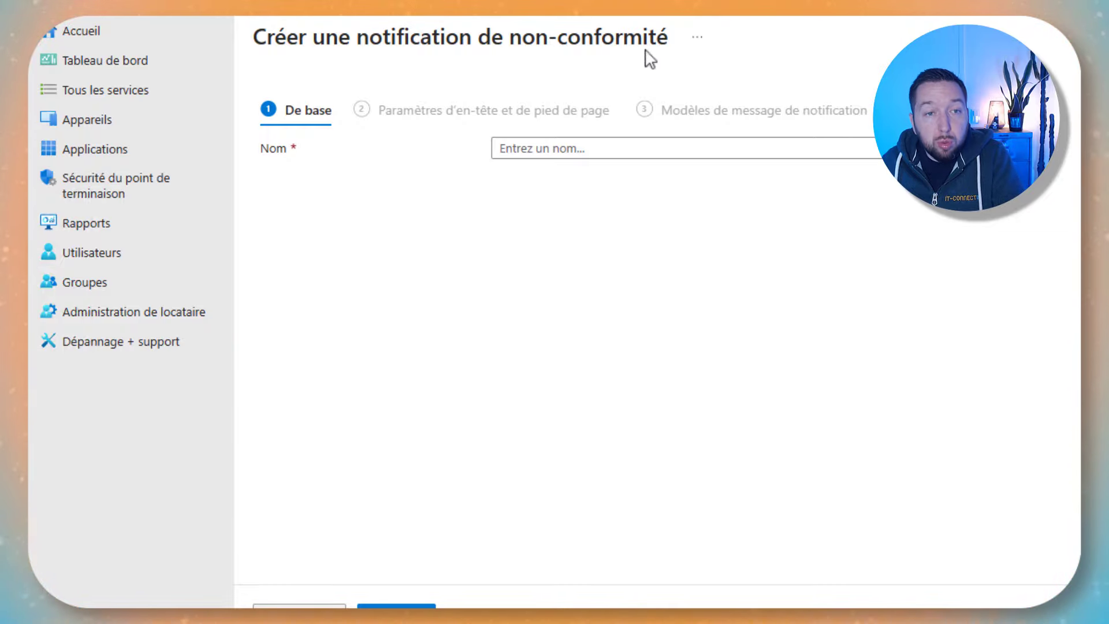
click(676, 148)
text(Notification de base - Compliance)
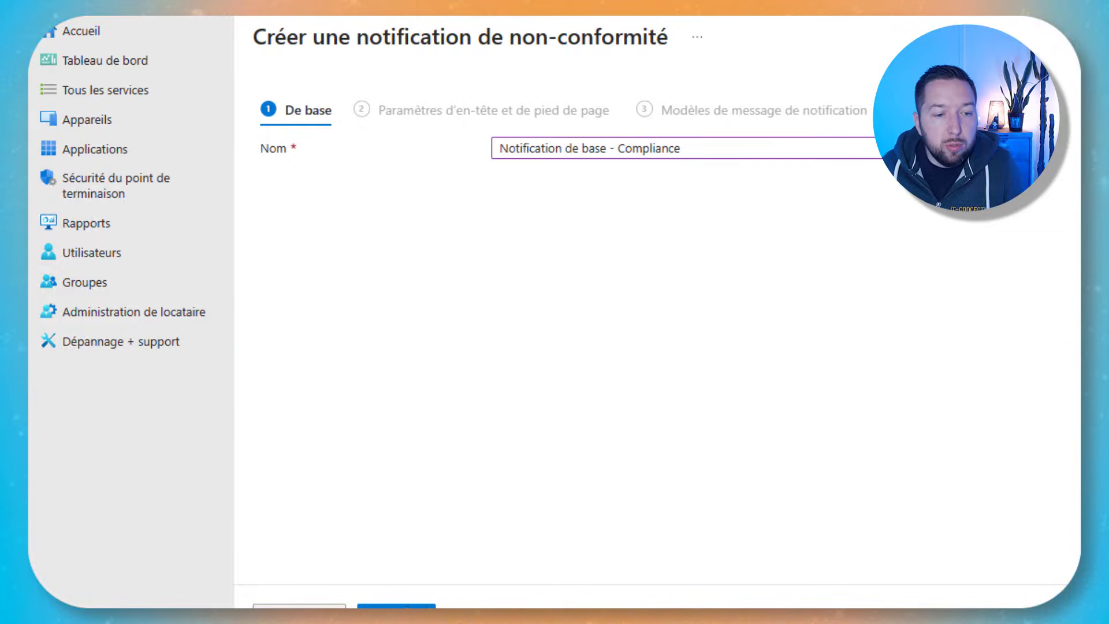
Keep the logo, company name and contact details enabled in the email header and footer, and continue to the message templates.
click(396, 606)
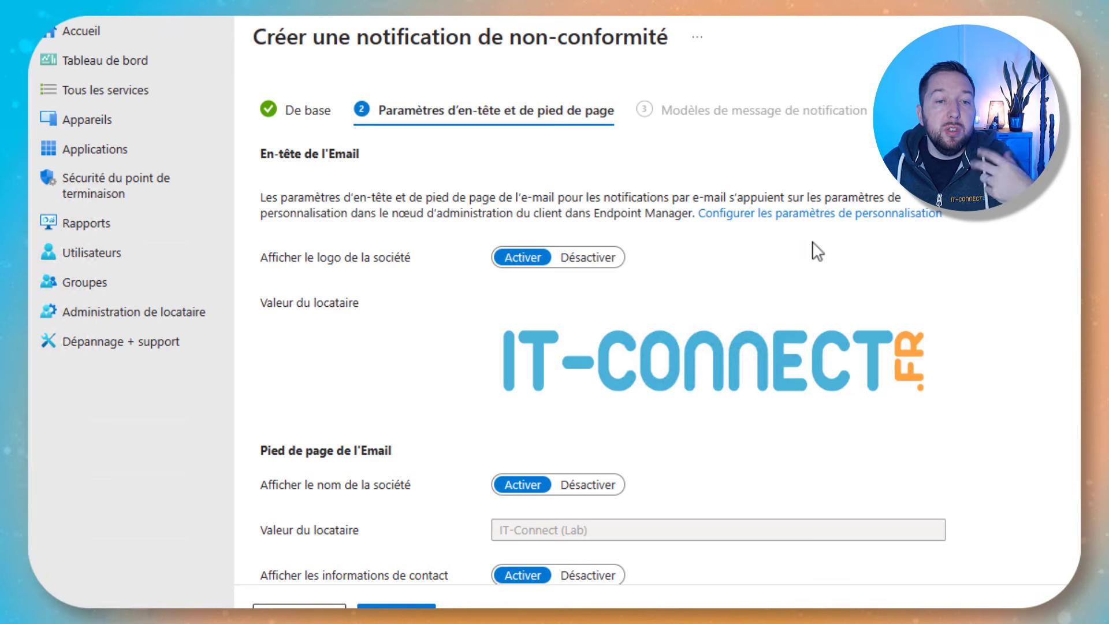
scroll(838, 415, down, 4)
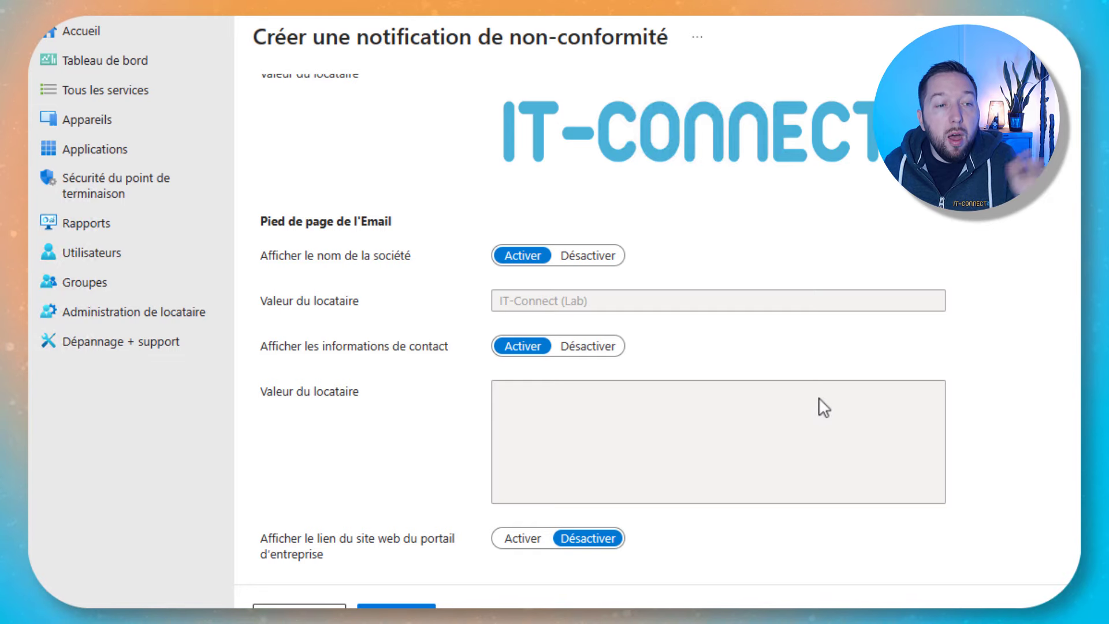
scroll(668, 445, up, 4)
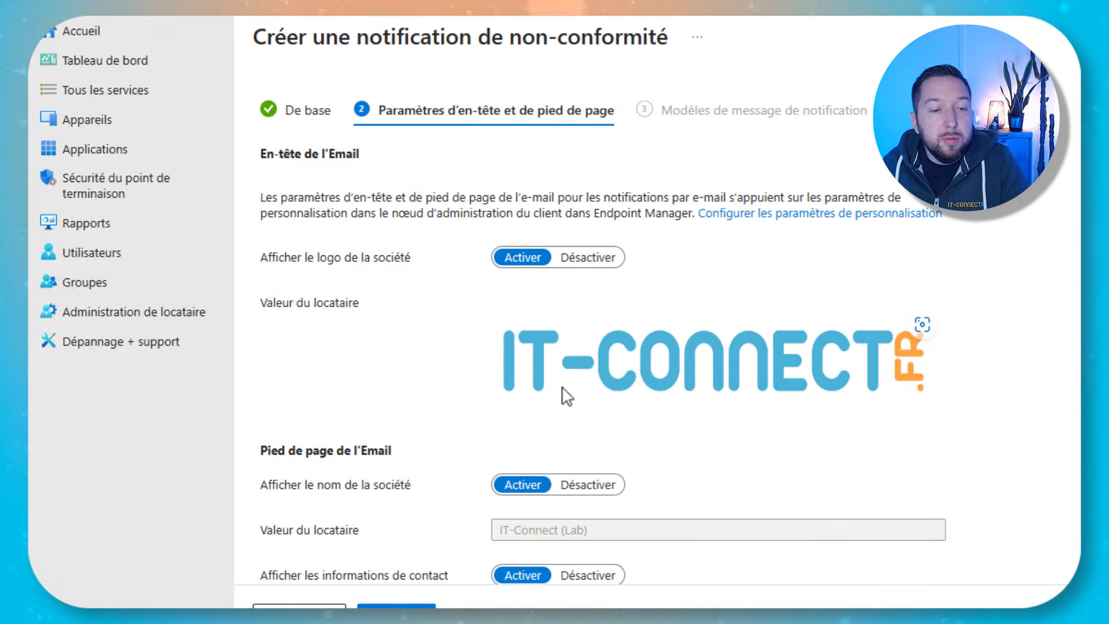
scroll(537, 418, down, 2)
scroll(527, 427, down, 3)
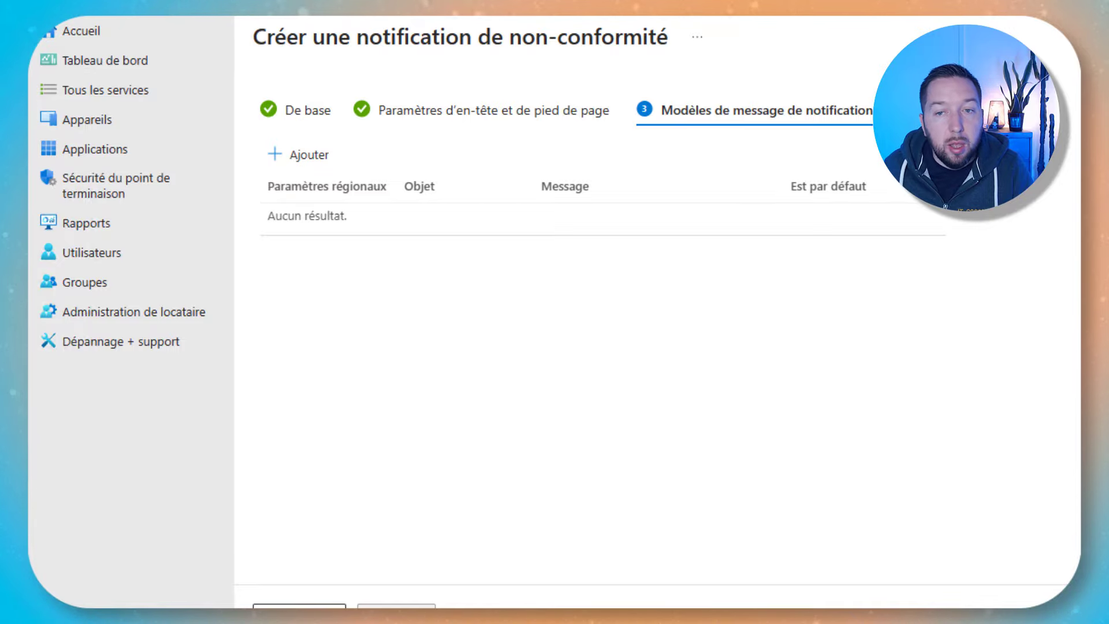
In a new notification message template, set the locale to Français (France) and the subject to "Appareil non conforme".
click(306, 155)
click(738, 151)
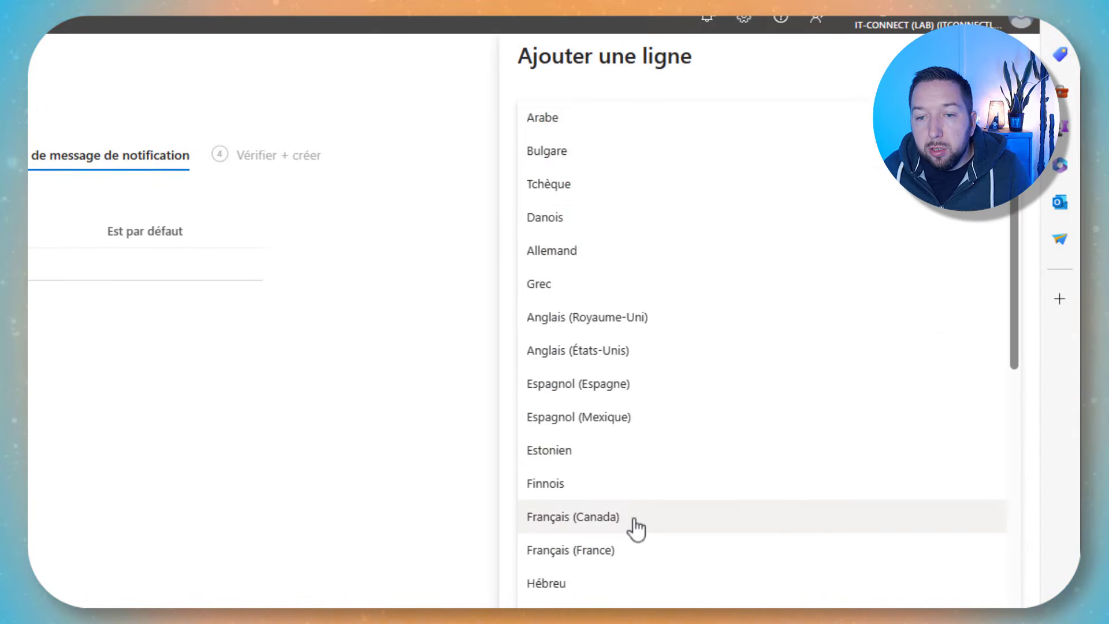
scroll(654, 466, down, 6)
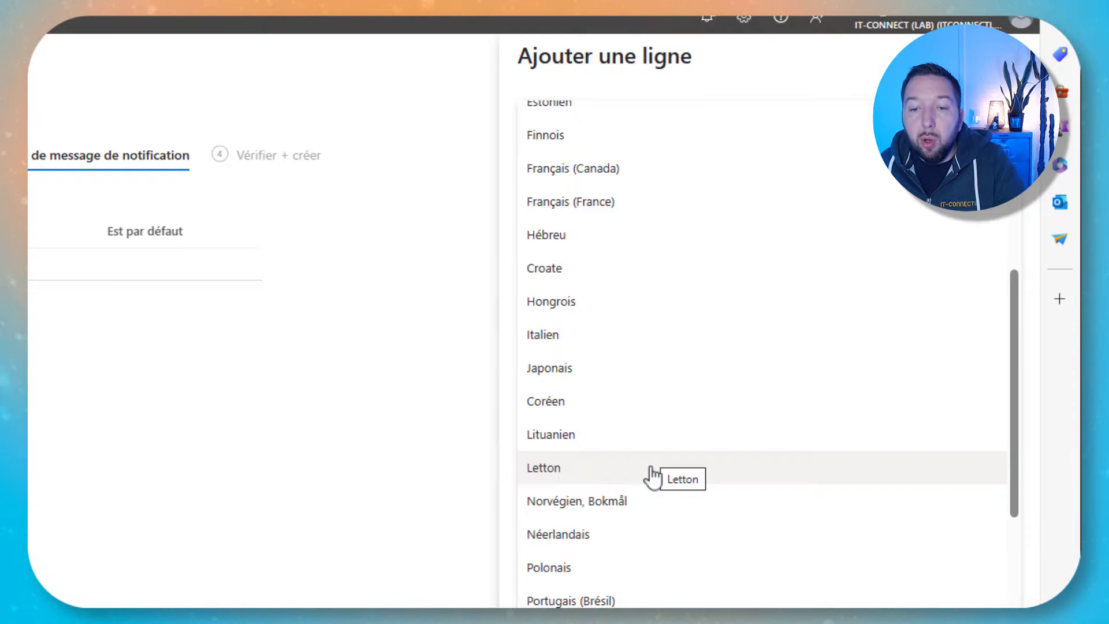
scroll(654, 478, up, 3)
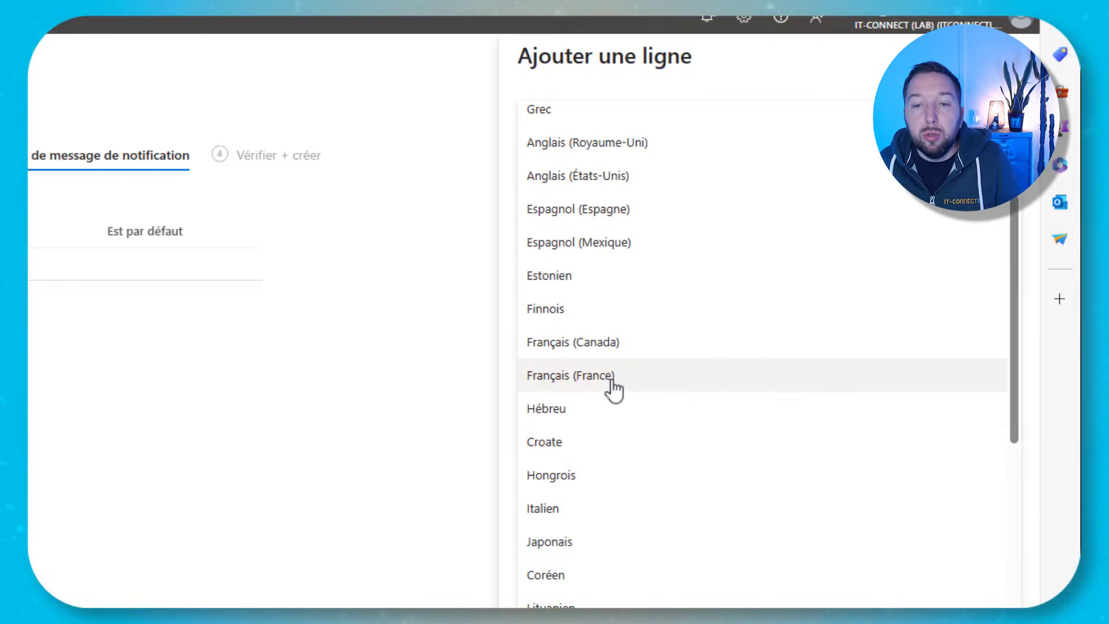
click(613, 390)
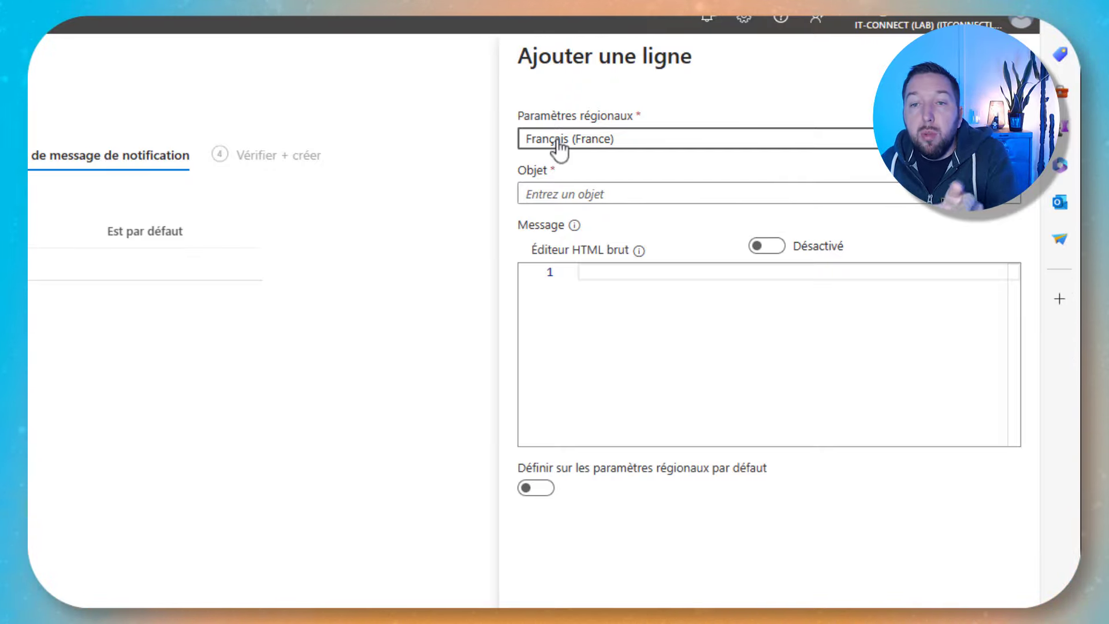
click(617, 196)
text(Appareil non conforme)
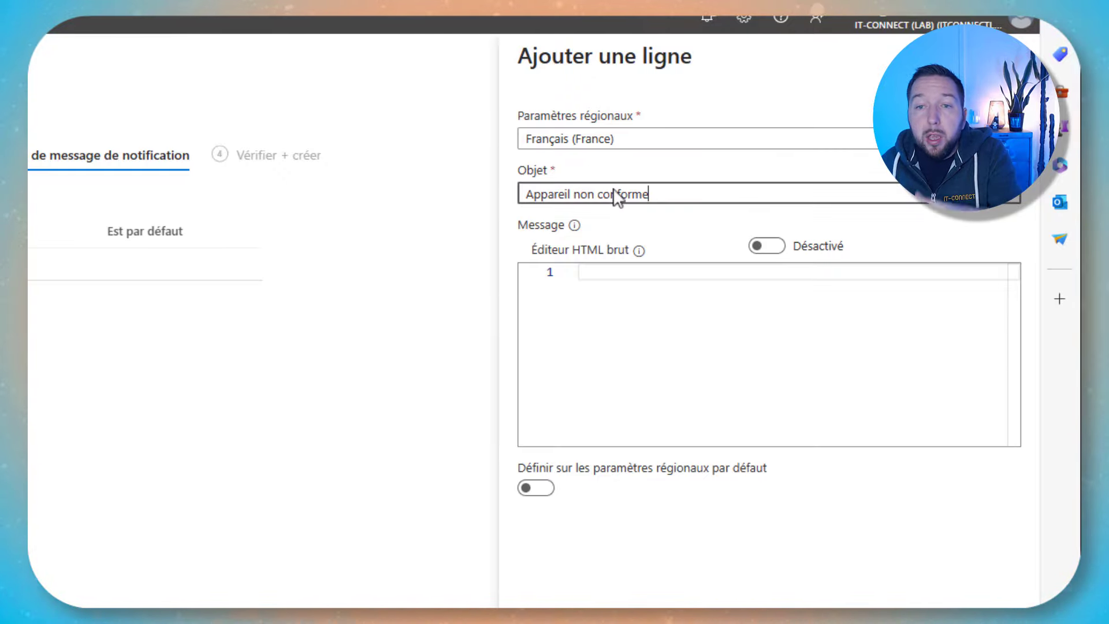
Enter the message "Attention, un appareil inscrit dans Intune n'est plus en conformité !" and save the template row.
click(611, 335)
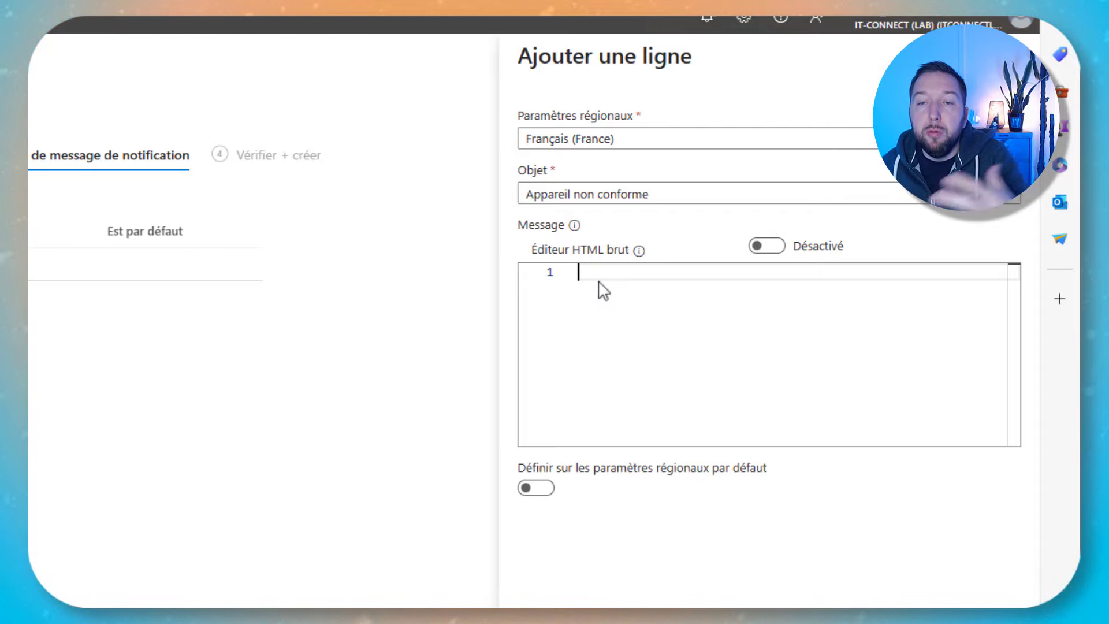
mouse_move(639, 253)
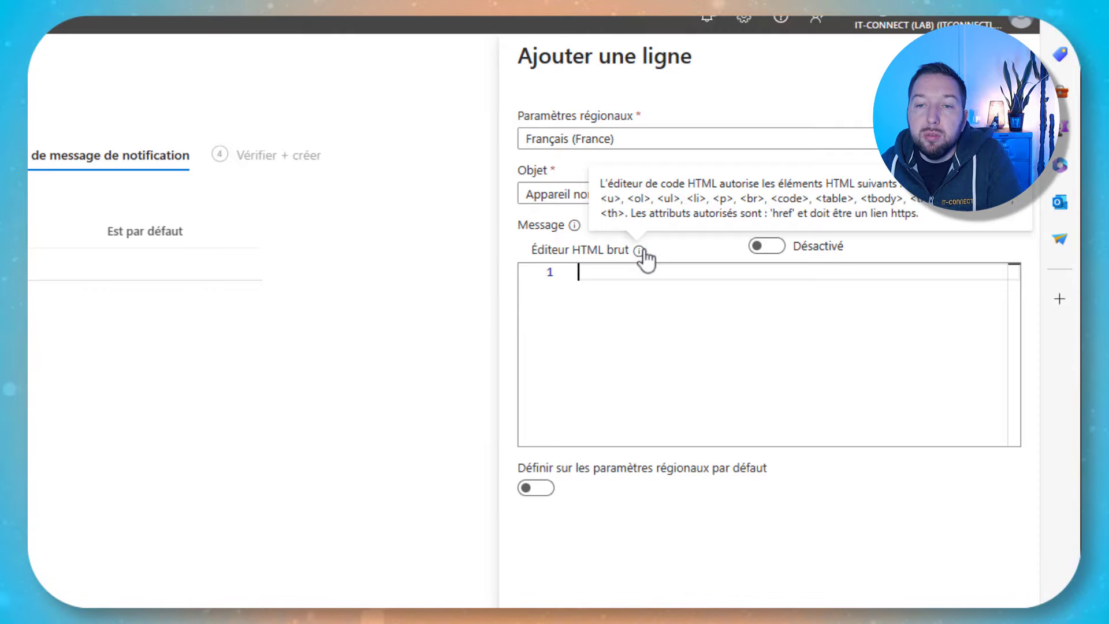
key(ctrl+v)
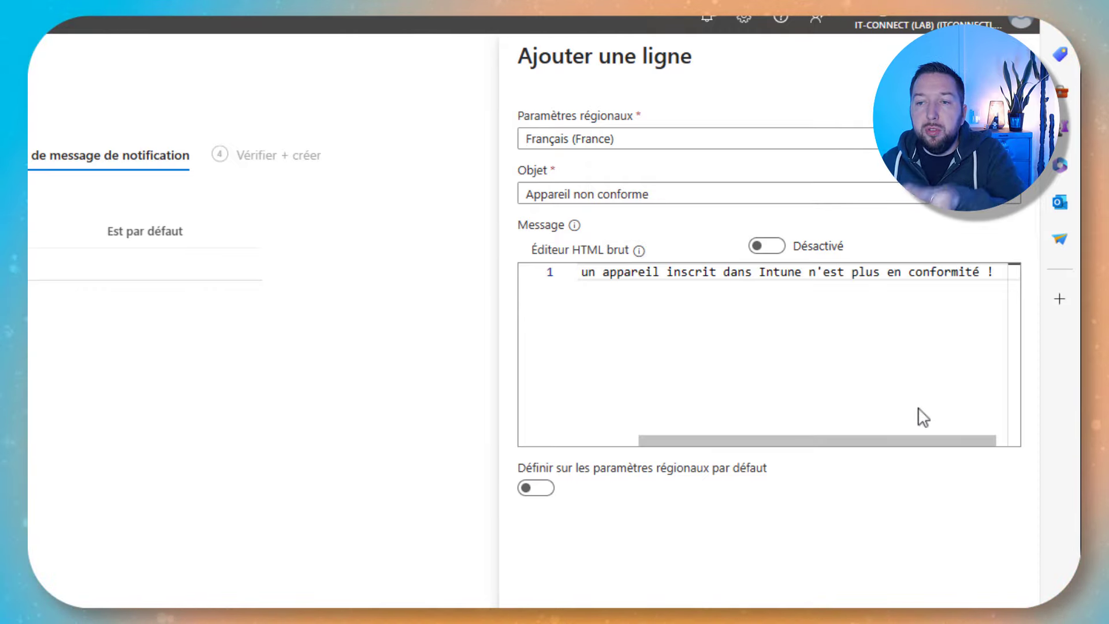
drag(886, 446, 983, 456)
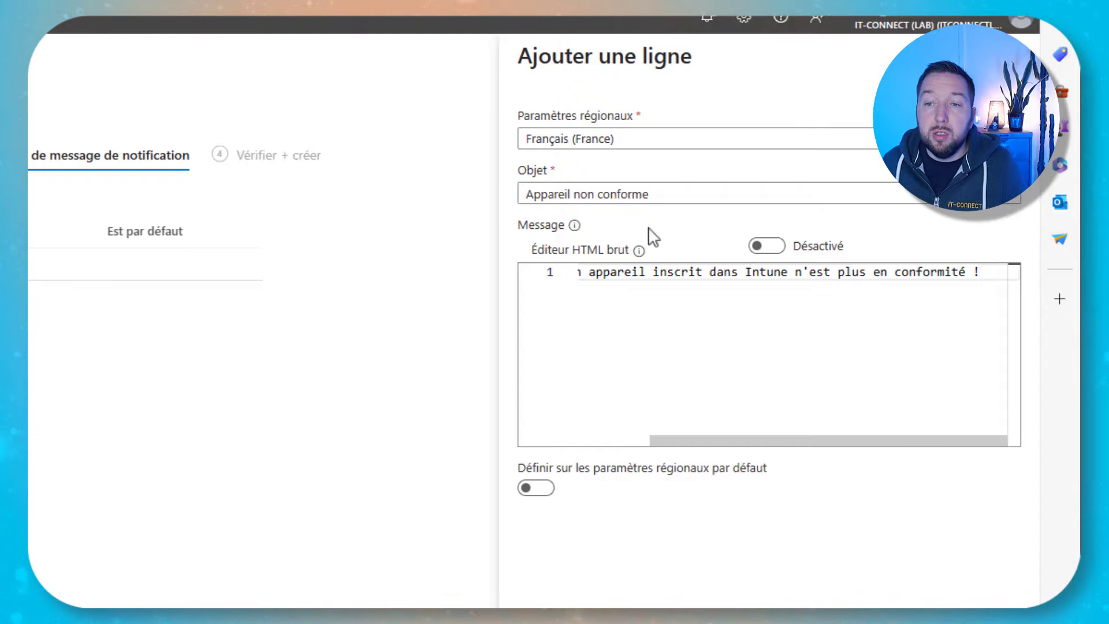
click(924, 606)
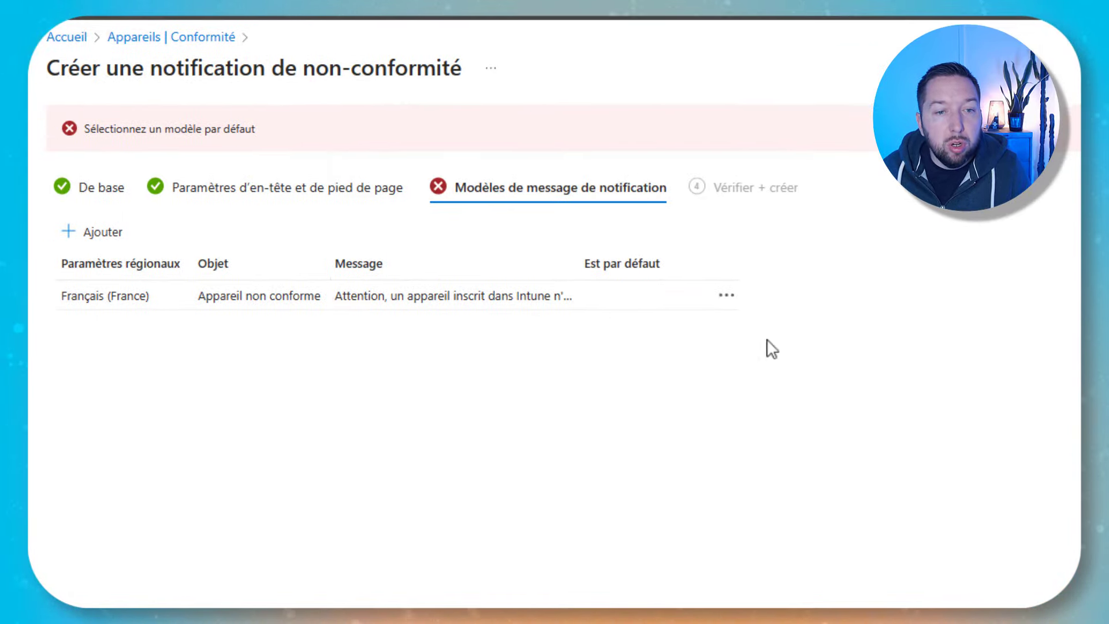
Make the Français (France) message template the default locale, and create the notification after its summary.
click(725, 296)
click(746, 354)
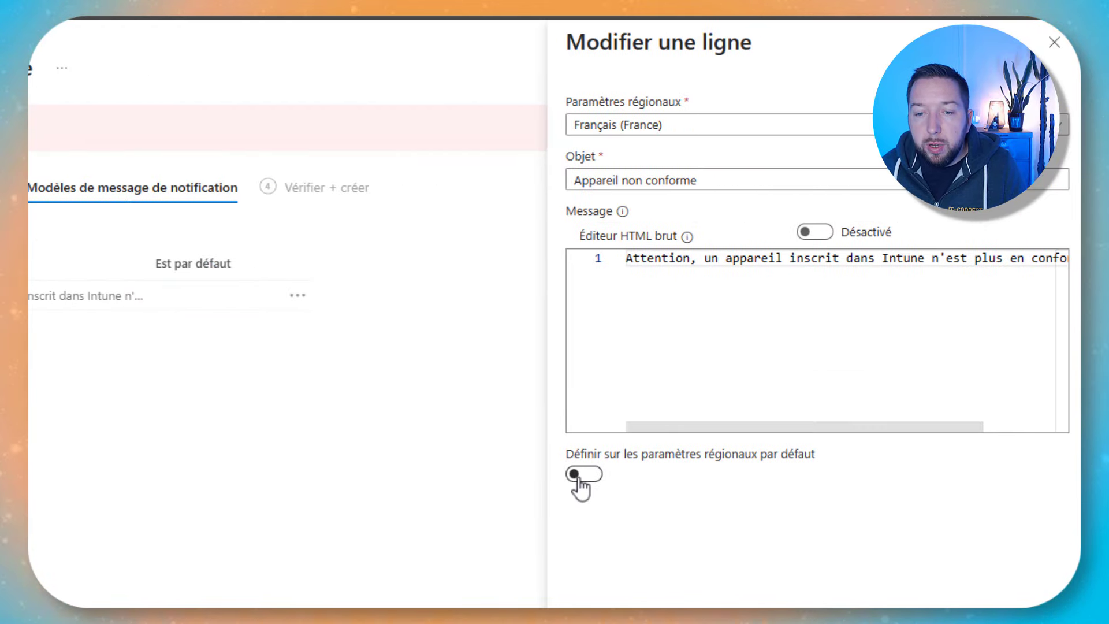
click(577, 474)
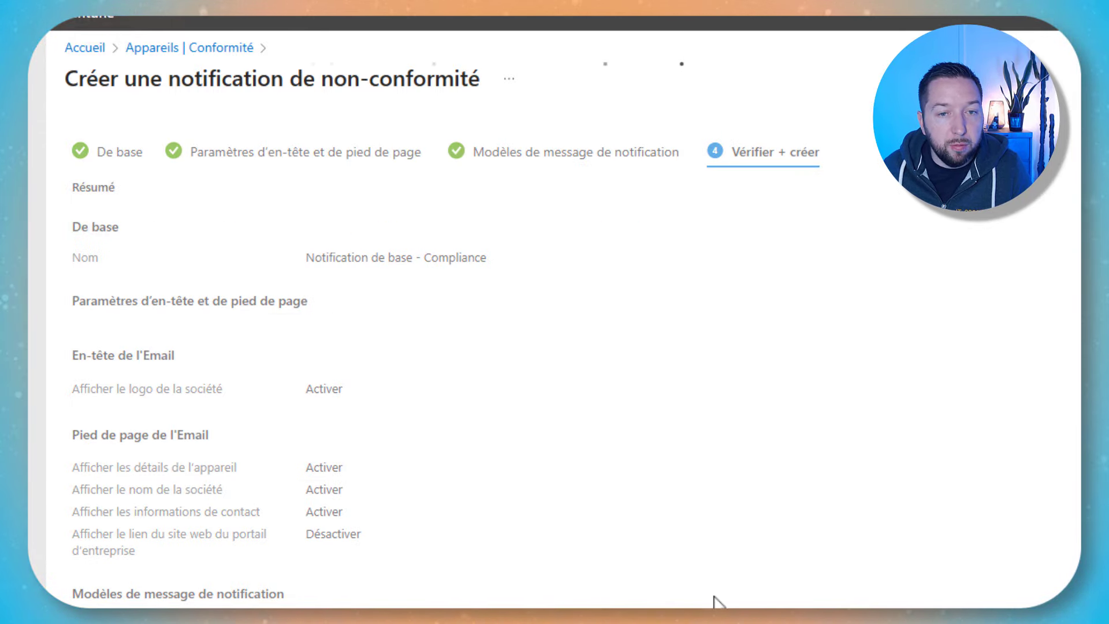
click(715, 601)
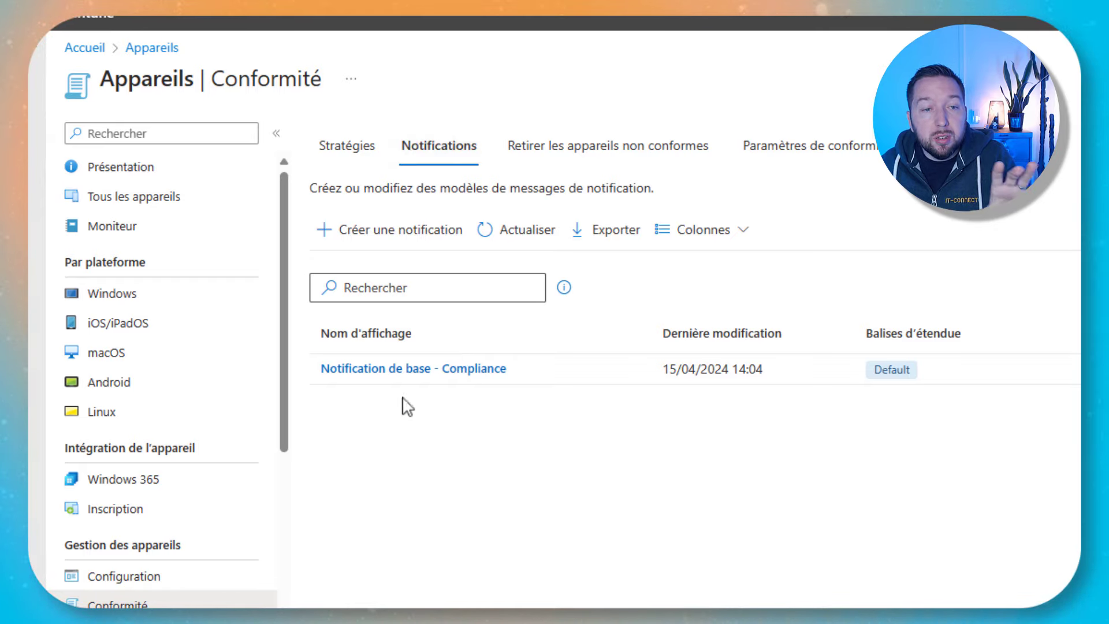
Look at the compliance scripts, return to the compliance policies, and create a new policy for the Windows 10 et ultérieur platform.
click(344, 145)
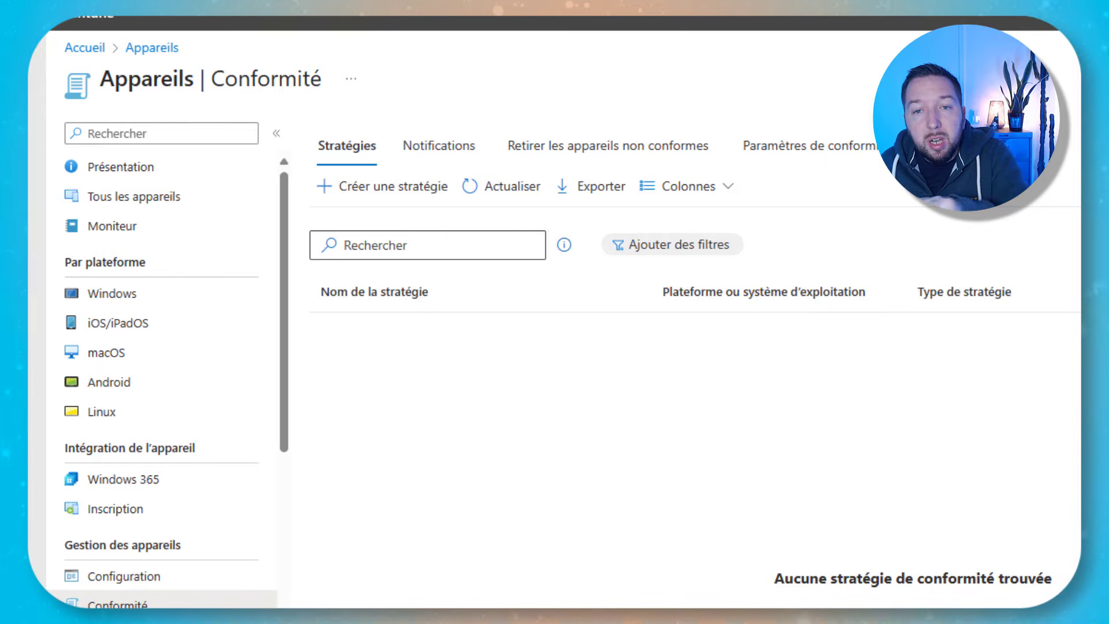
click(924, 145)
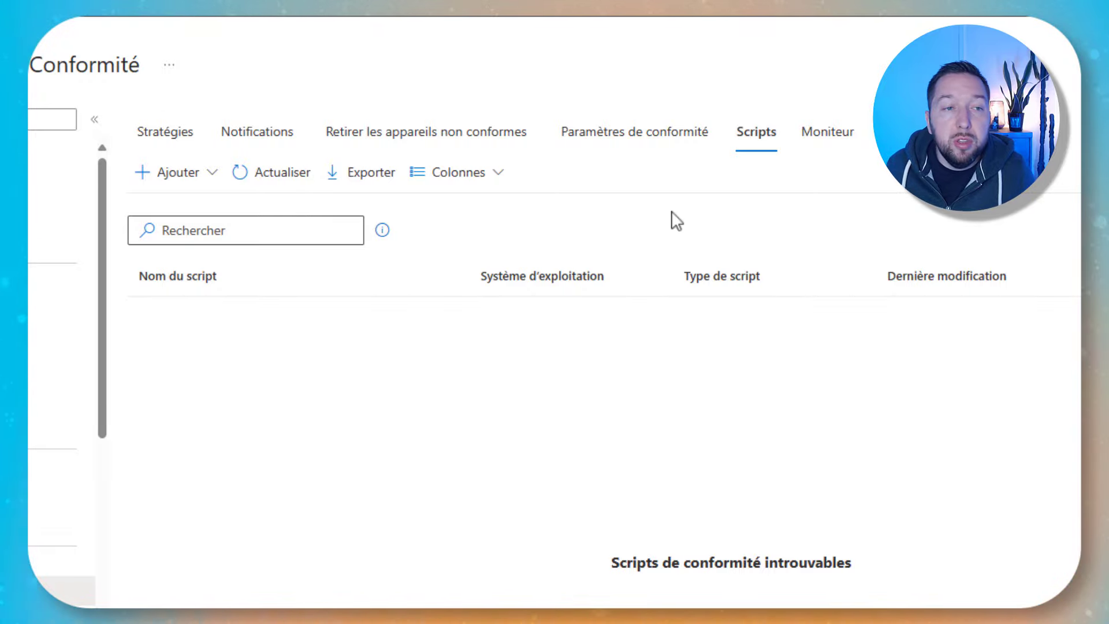
click(159, 134)
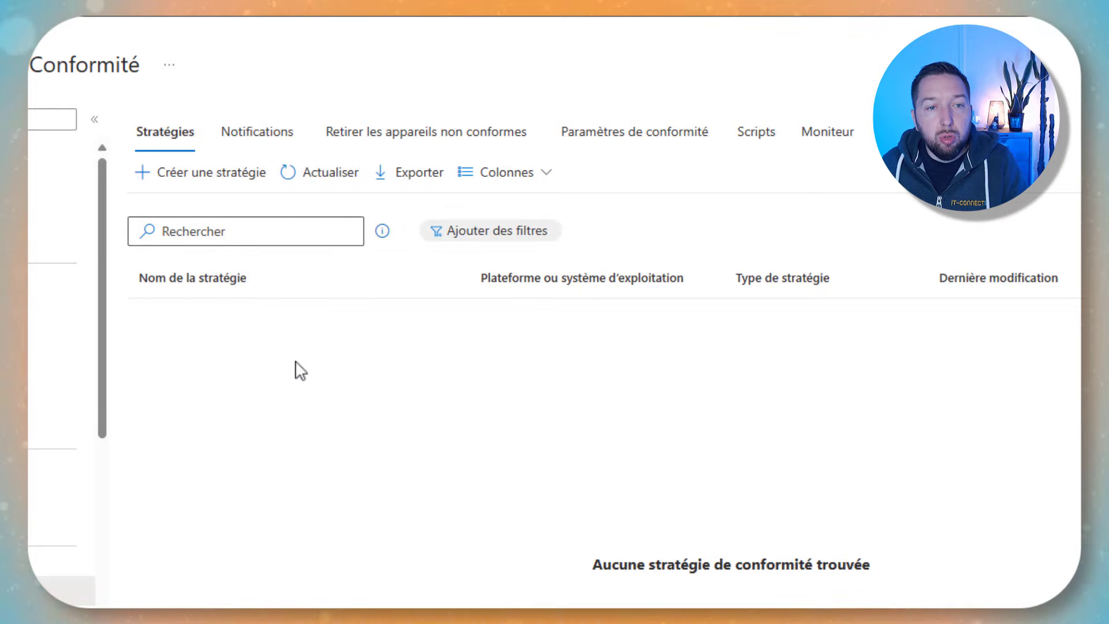
click(189, 175)
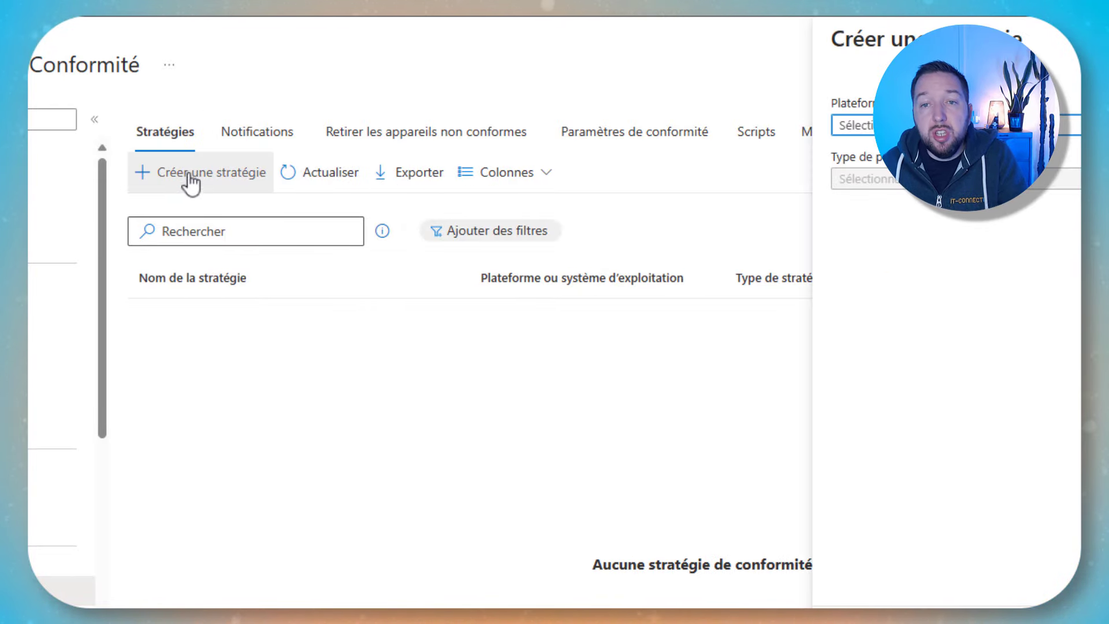
click(749, 128)
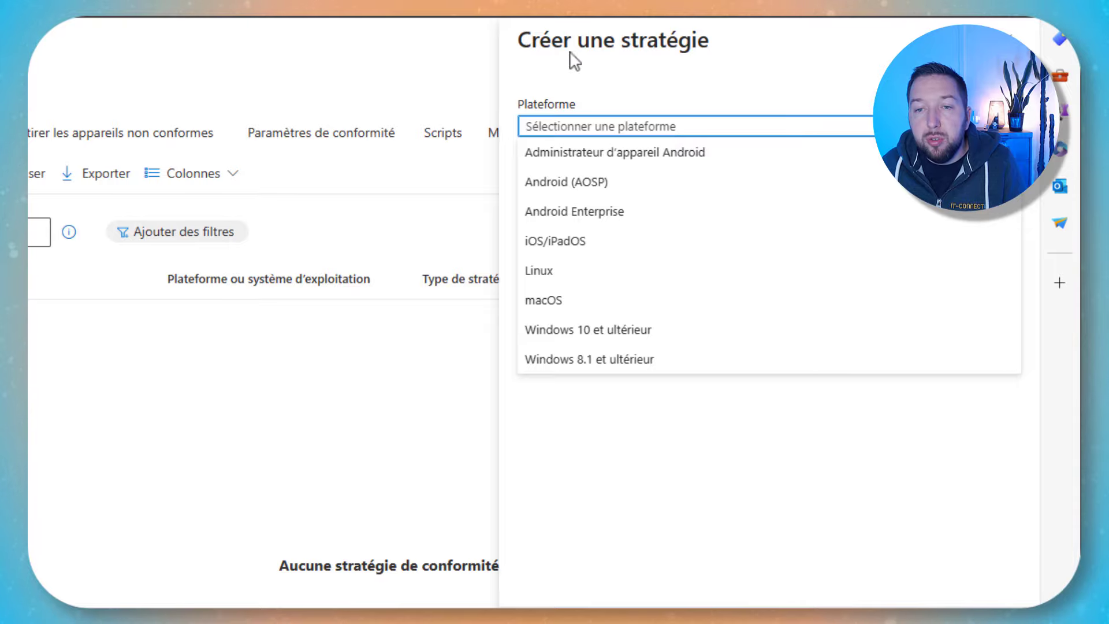
click(569, 330)
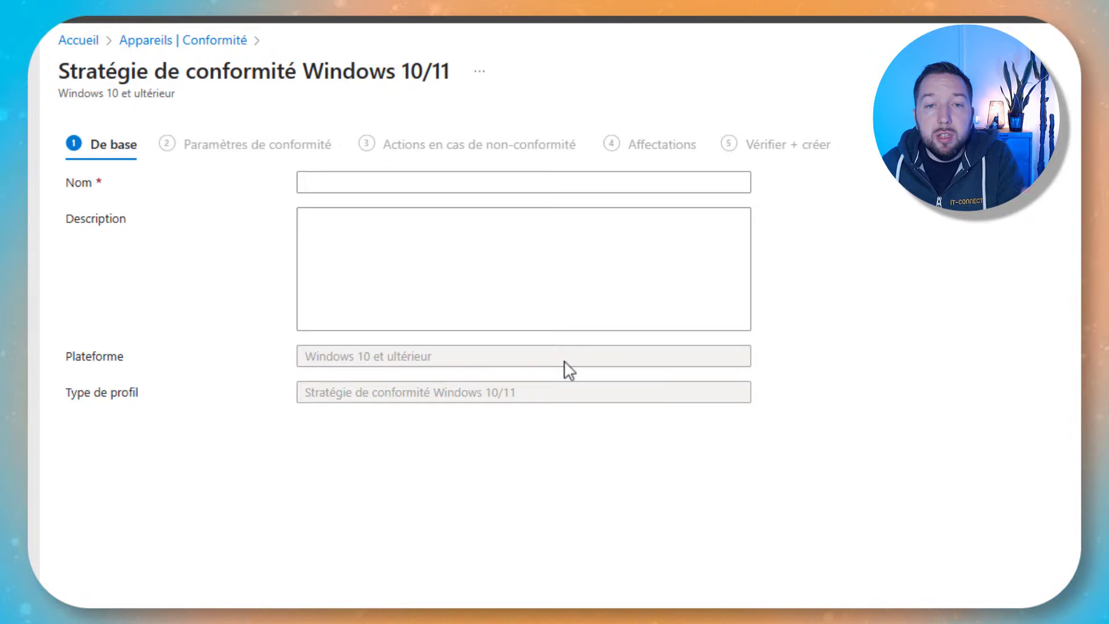
Name the policy "Règles compliance Windows 11 de base", leave its description empty, and continue to the compliance settings.
click(531, 191)
text(Règles compliance Windows 11 de base)
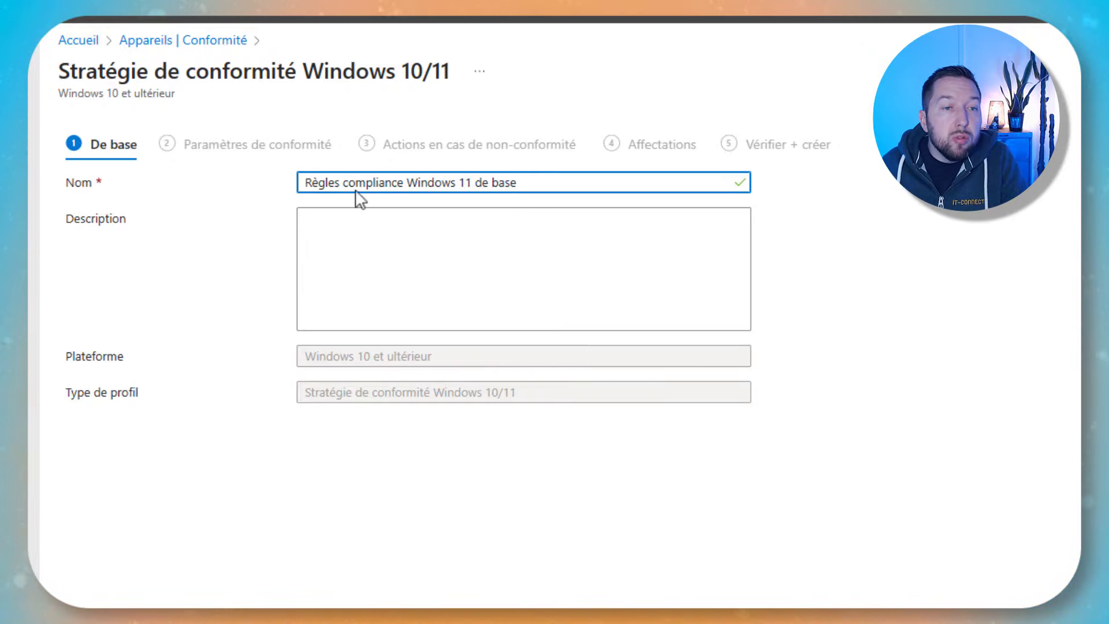
click(416, 273)
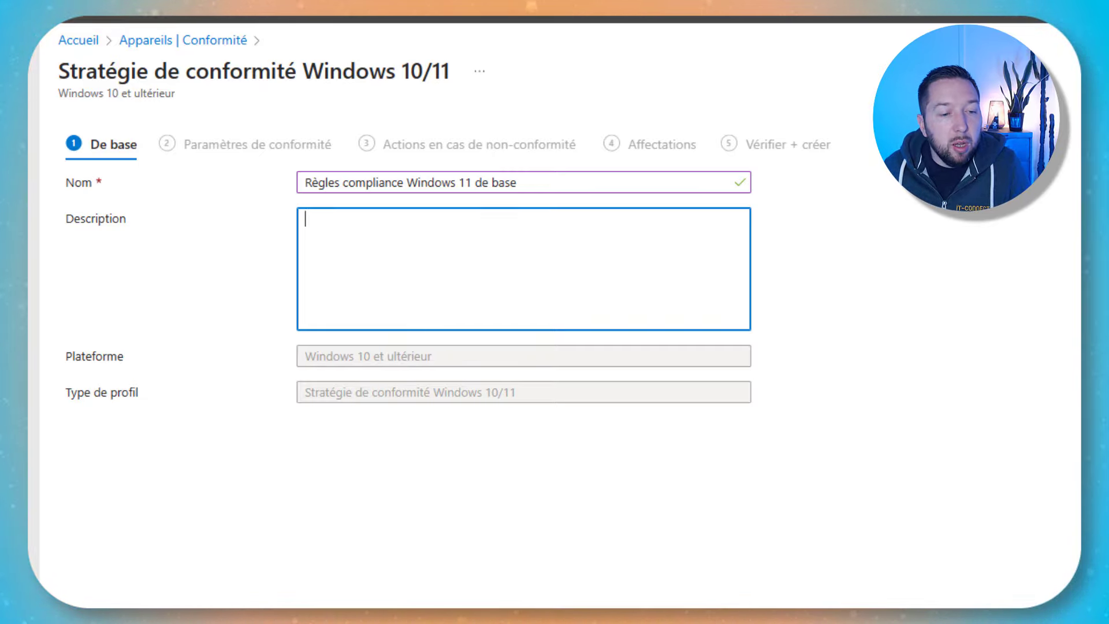
click(743, 574)
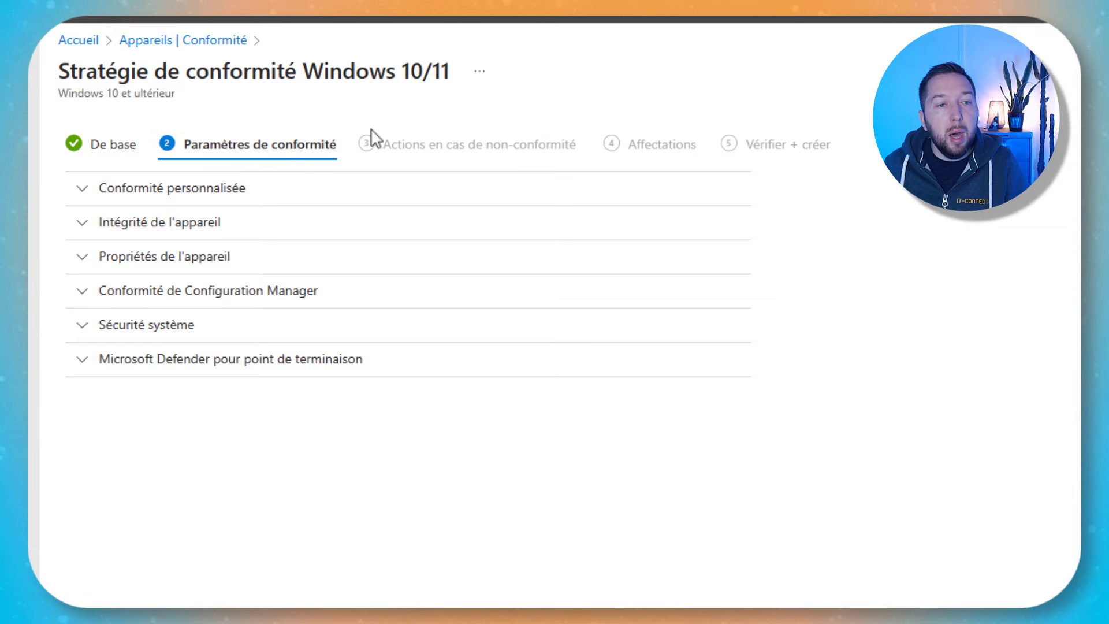
Leave custom compliance unconfigured and set BitLocker to Exiger in the device integrity settings.
click(301, 197)
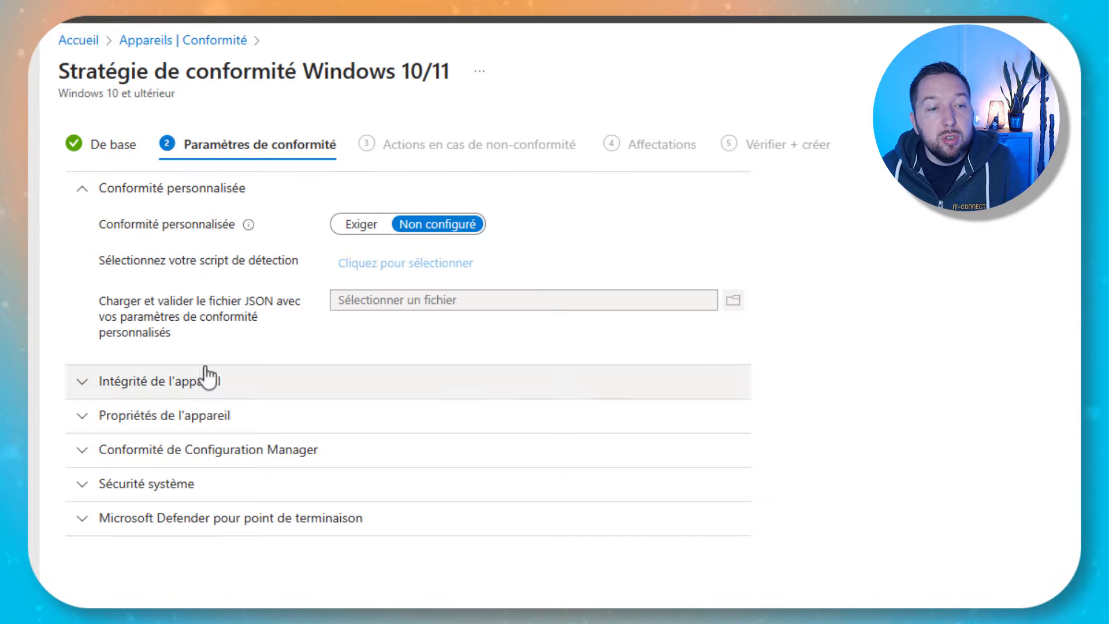
click(155, 188)
click(136, 226)
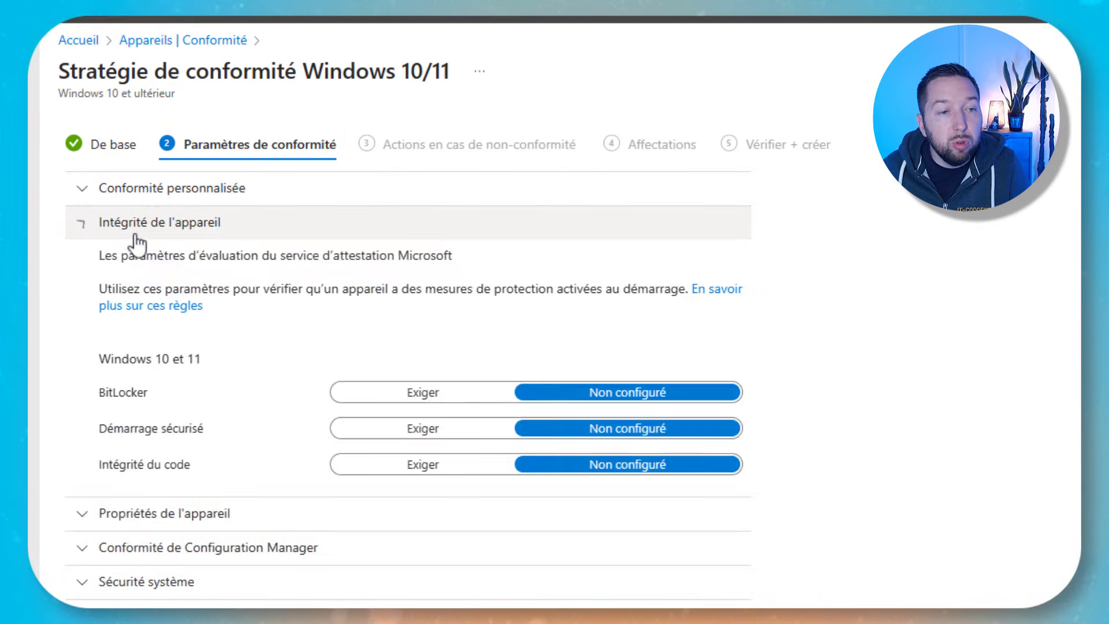
scroll(255, 353, down, 1)
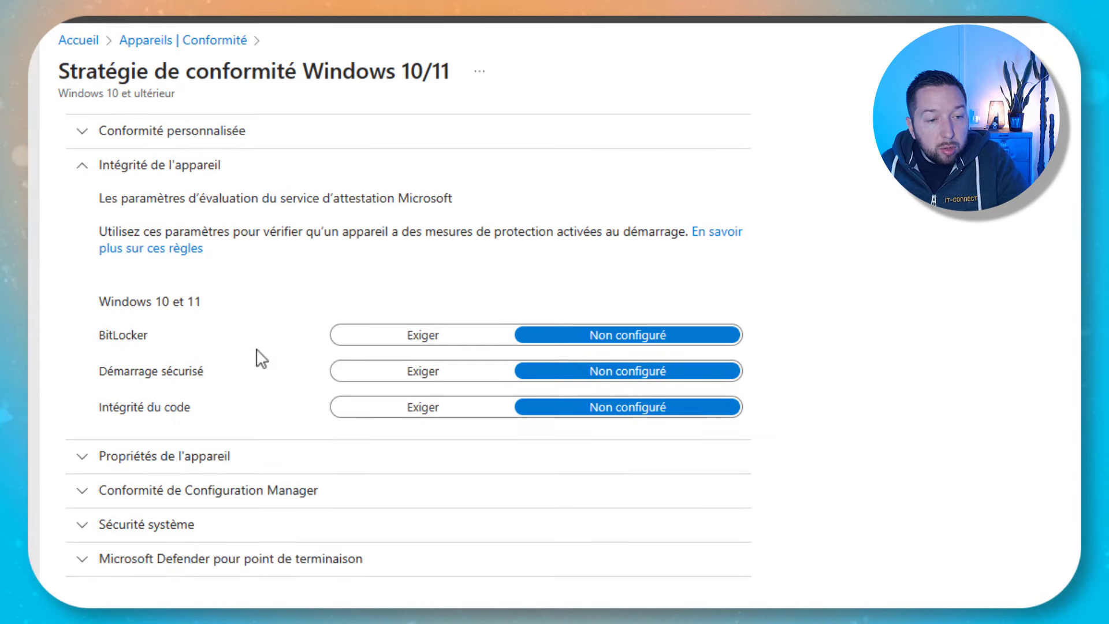
scroll(271, 334, up, 1)
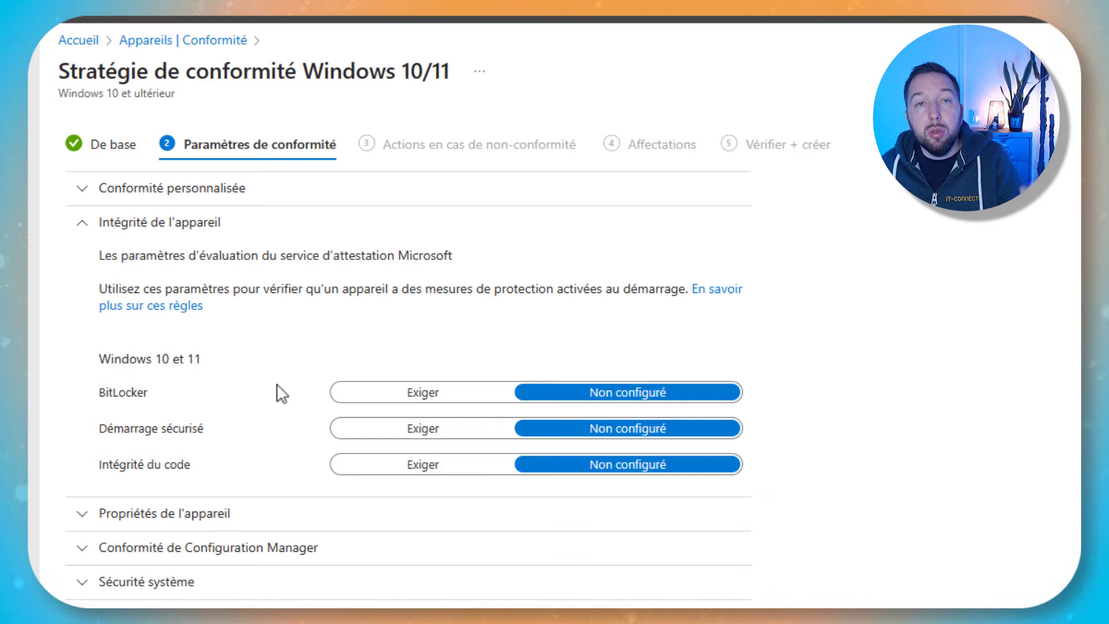
click(438, 394)
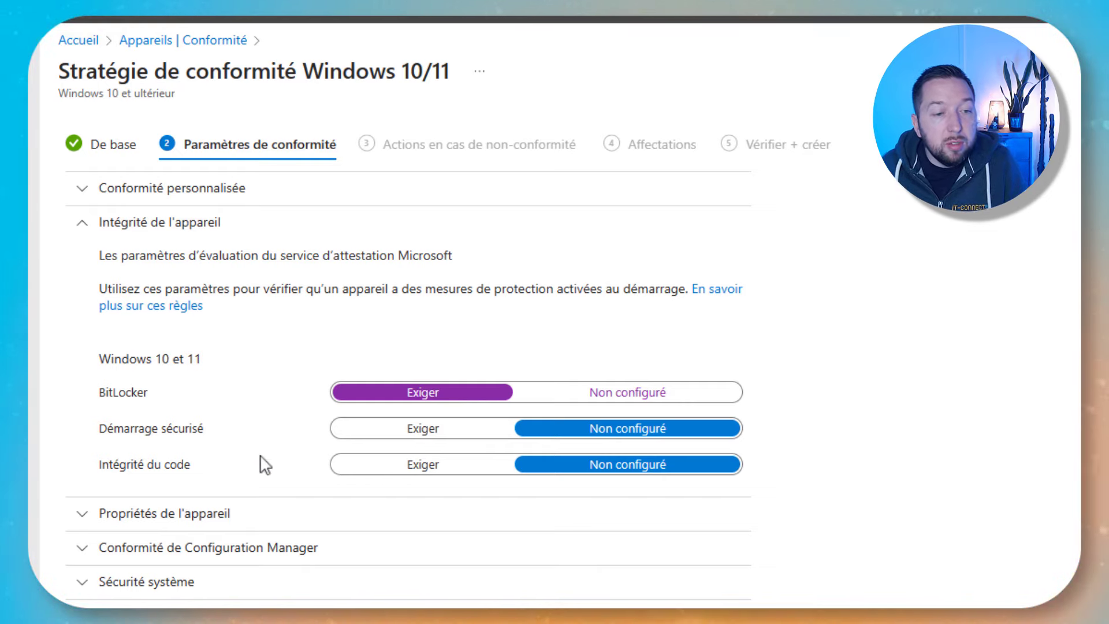
Look up the Windows build on the client PC with winver, and set the policy's minimum operating system version to 10.0.22631.3447.
click(282, 512)
scroll(467, 372, down, 1)
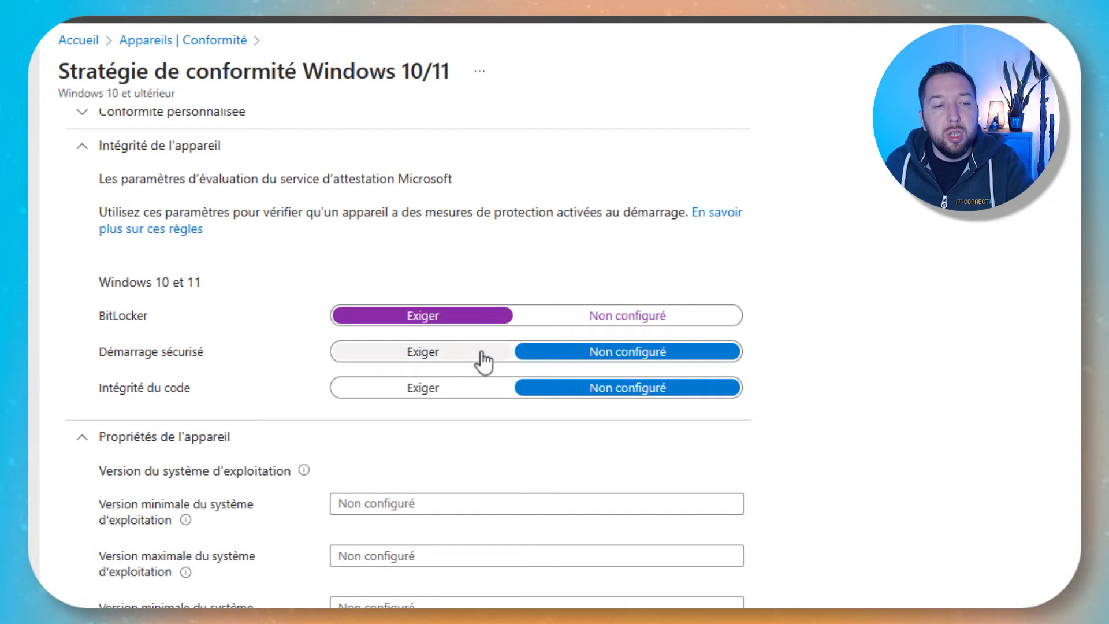
scroll(479, 379, down, 4)
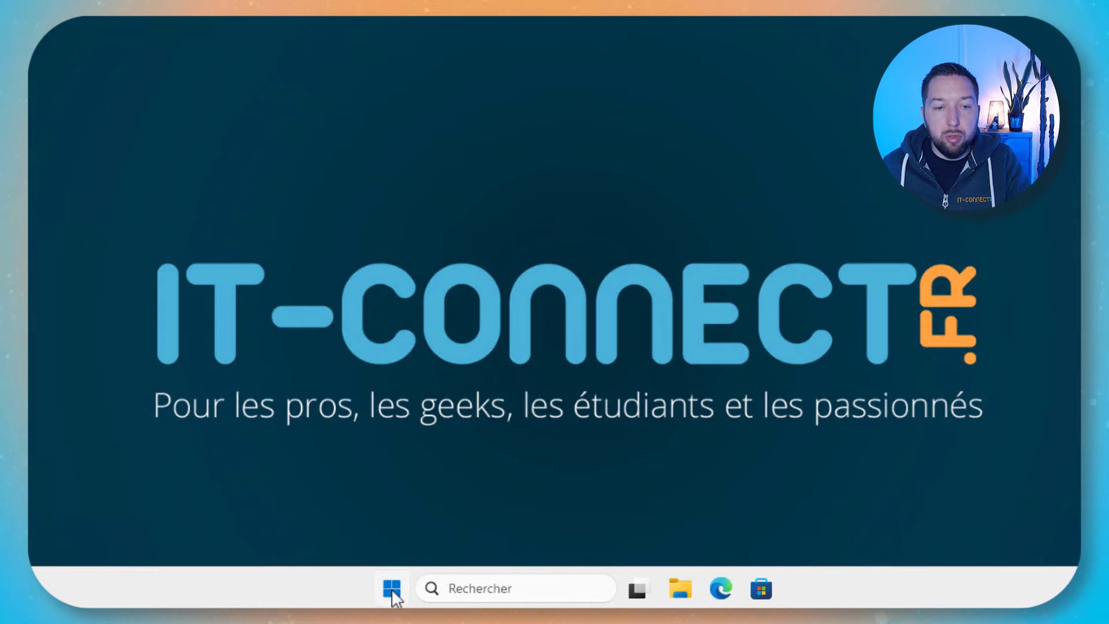
click(391, 588)
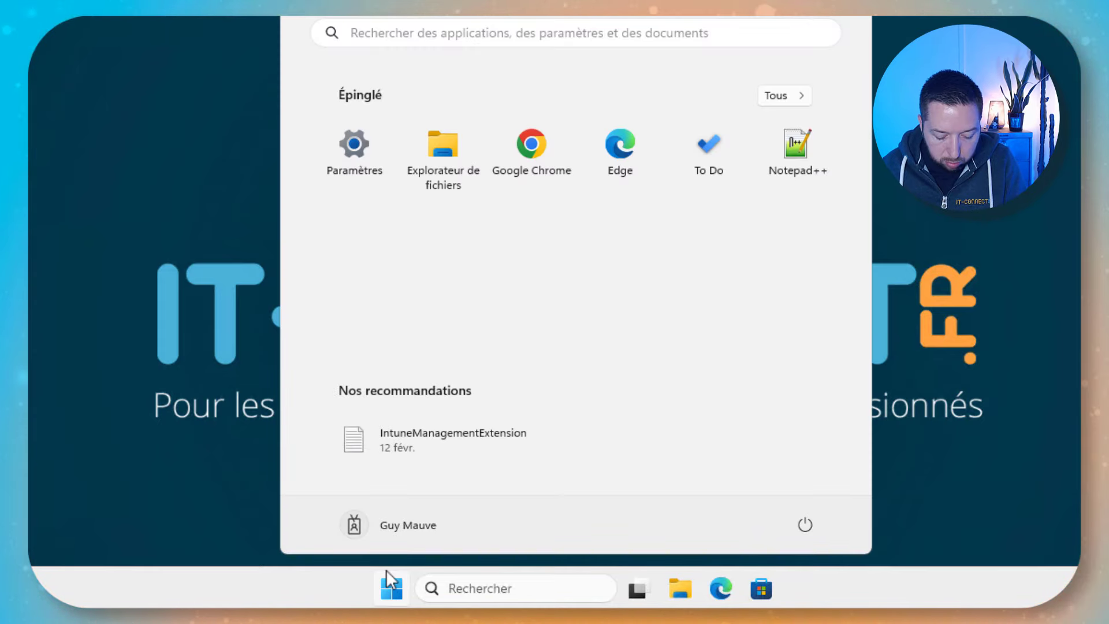
text(winver)
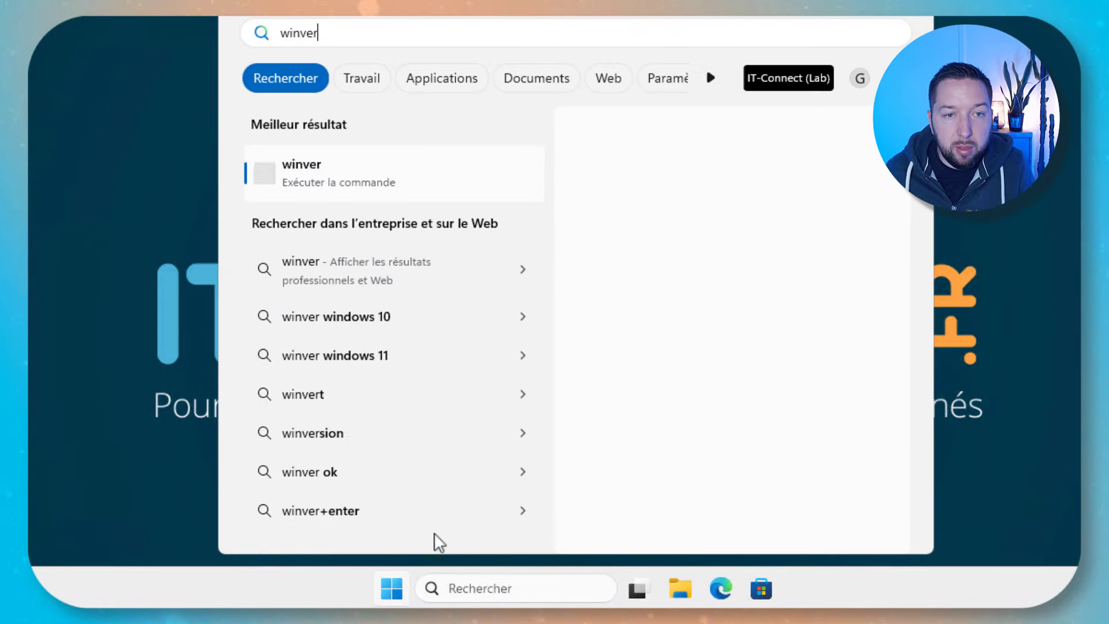
key(Return)
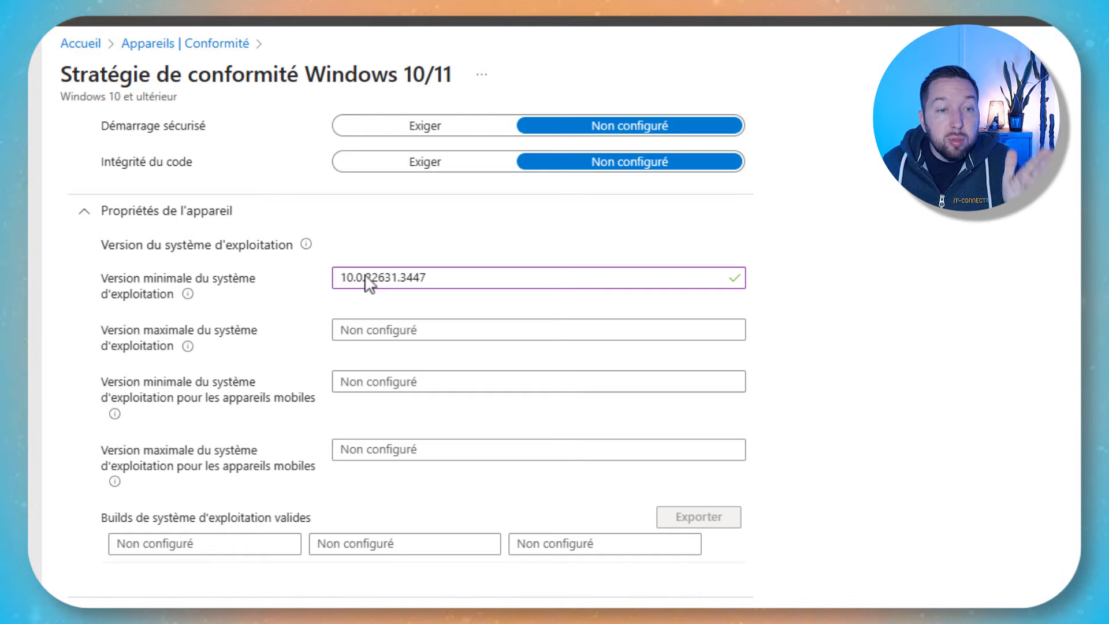
drag(366, 280, 393, 280)
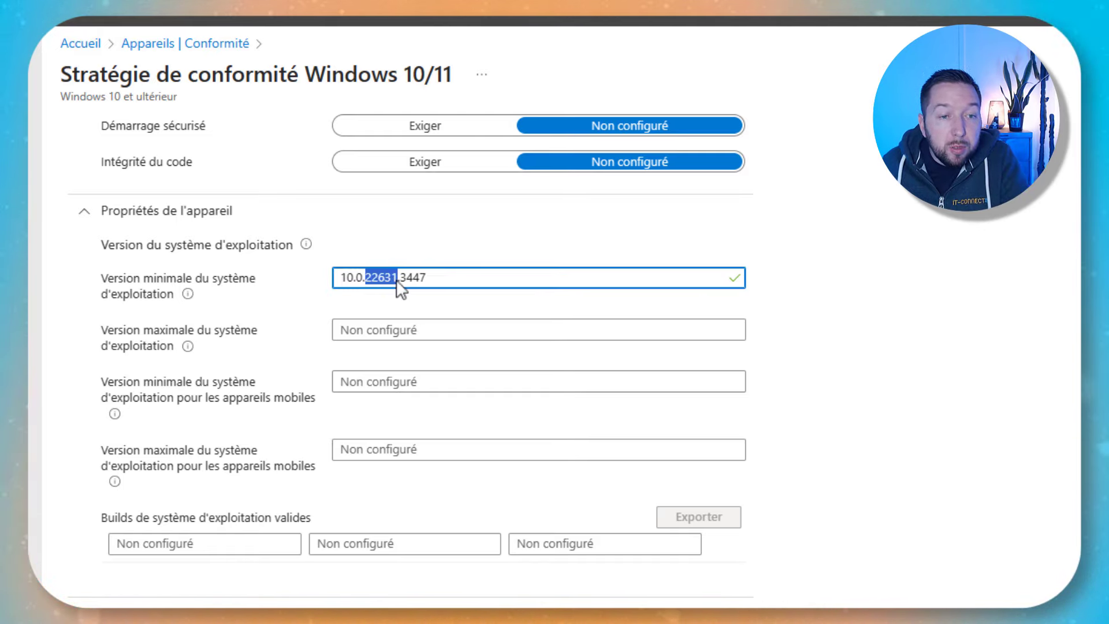
click(403, 280)
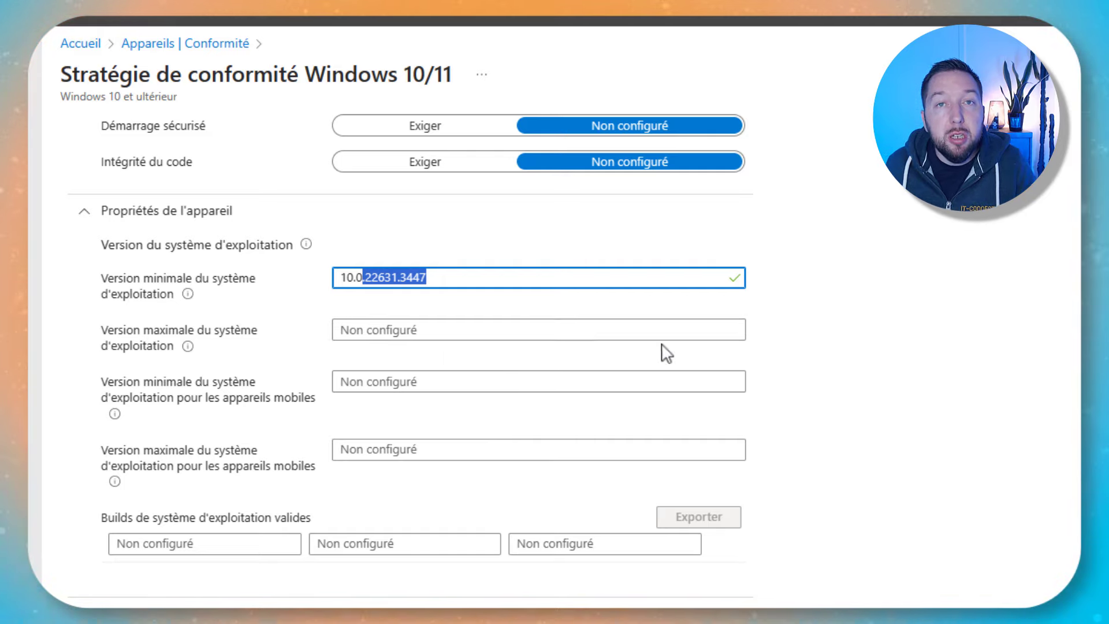
click(465, 283)
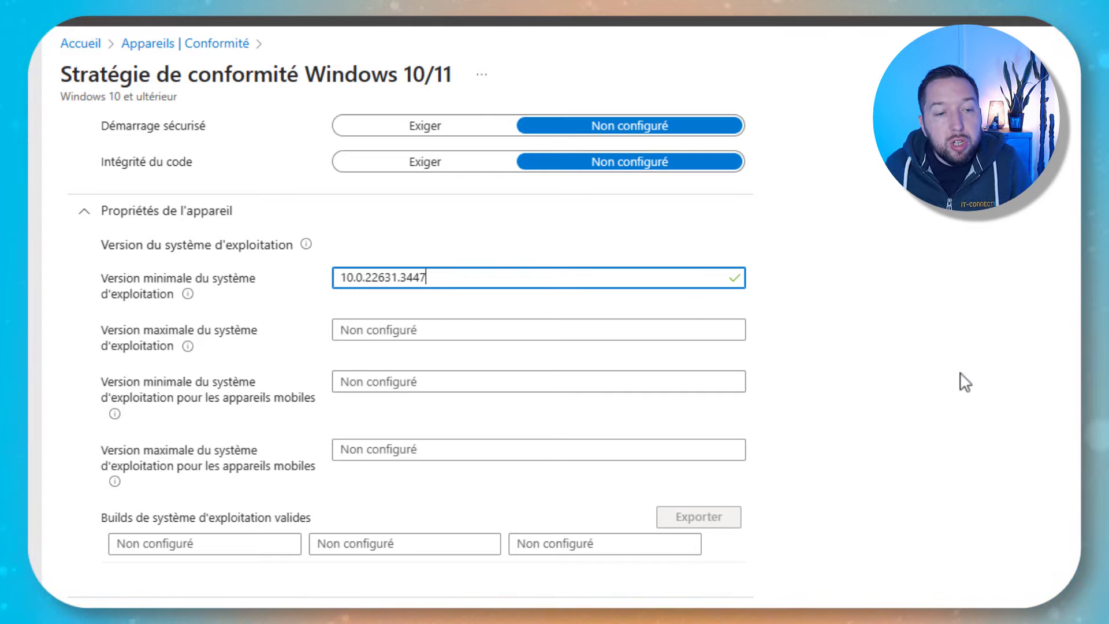
click(976, 401)
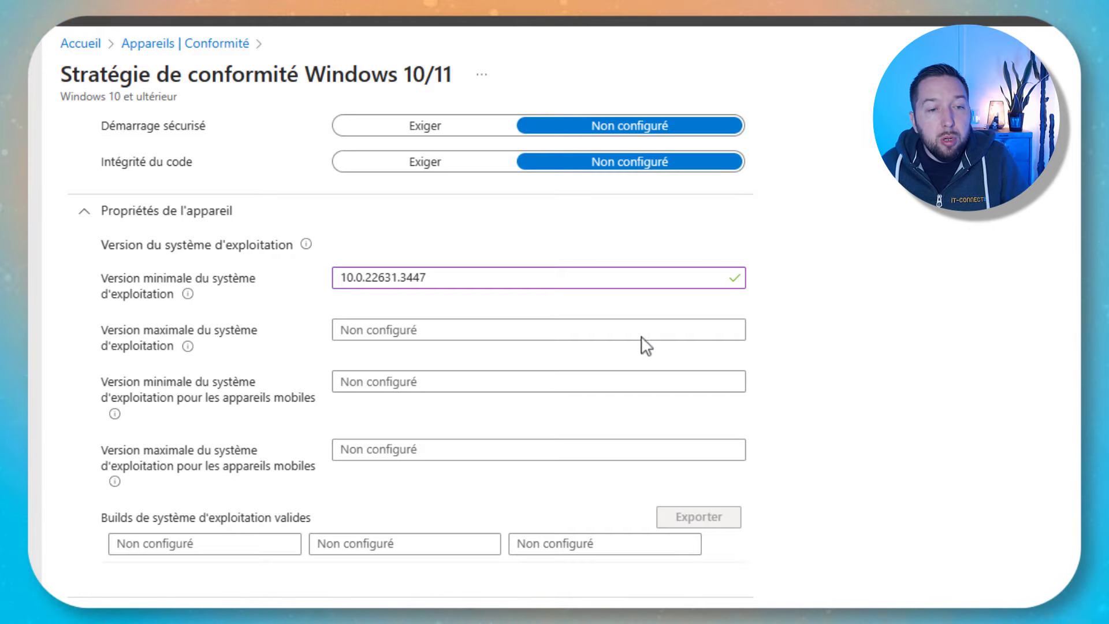
Review the Configuration Manager compliance setting, leave it at Non configuré, and open the Sécurité système settings.
scroll(369, 327, down, 2)
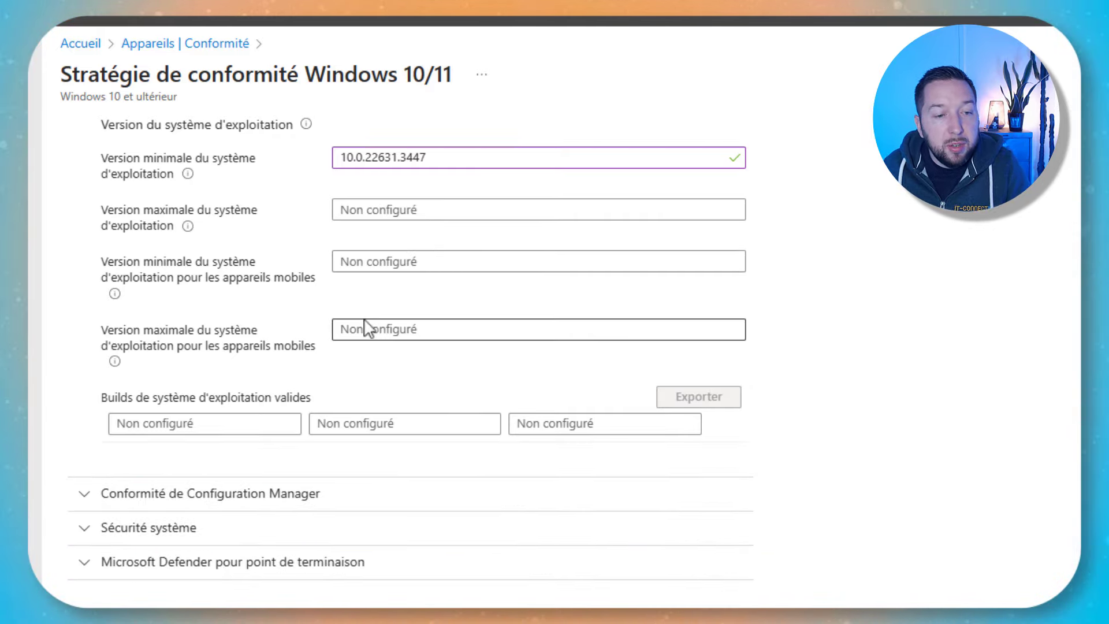
click(135, 505)
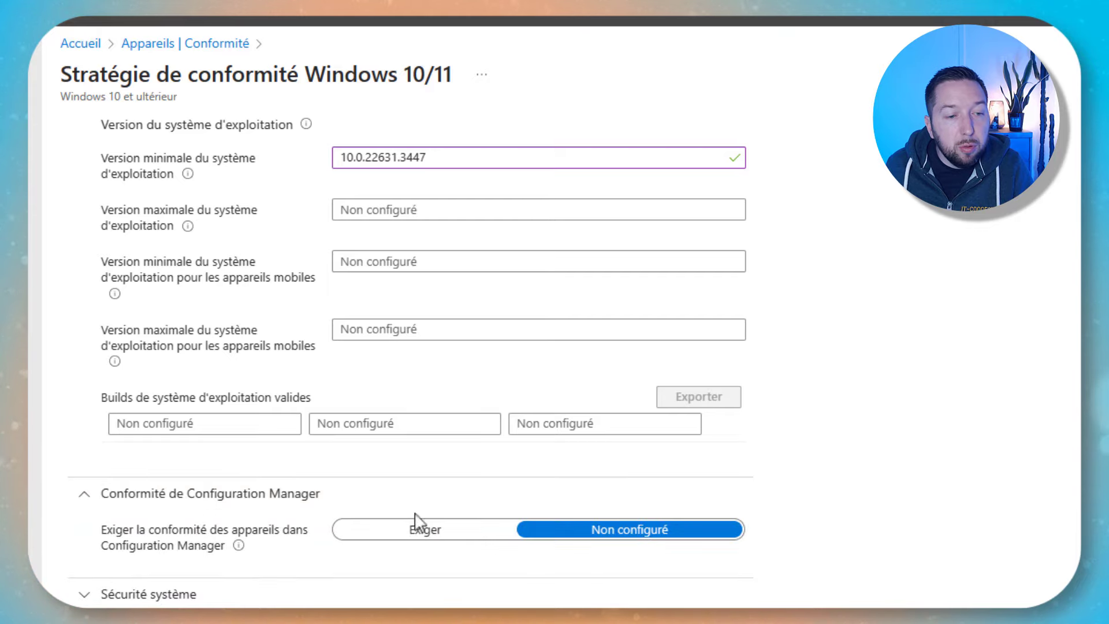
scroll(342, 576, down, 1)
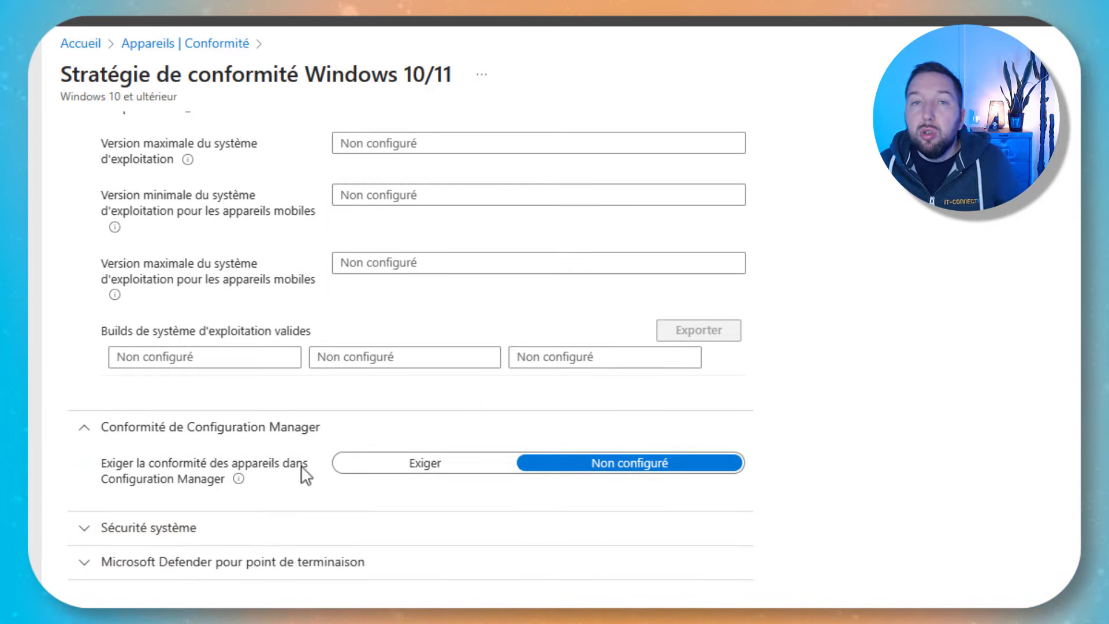
click(267, 526)
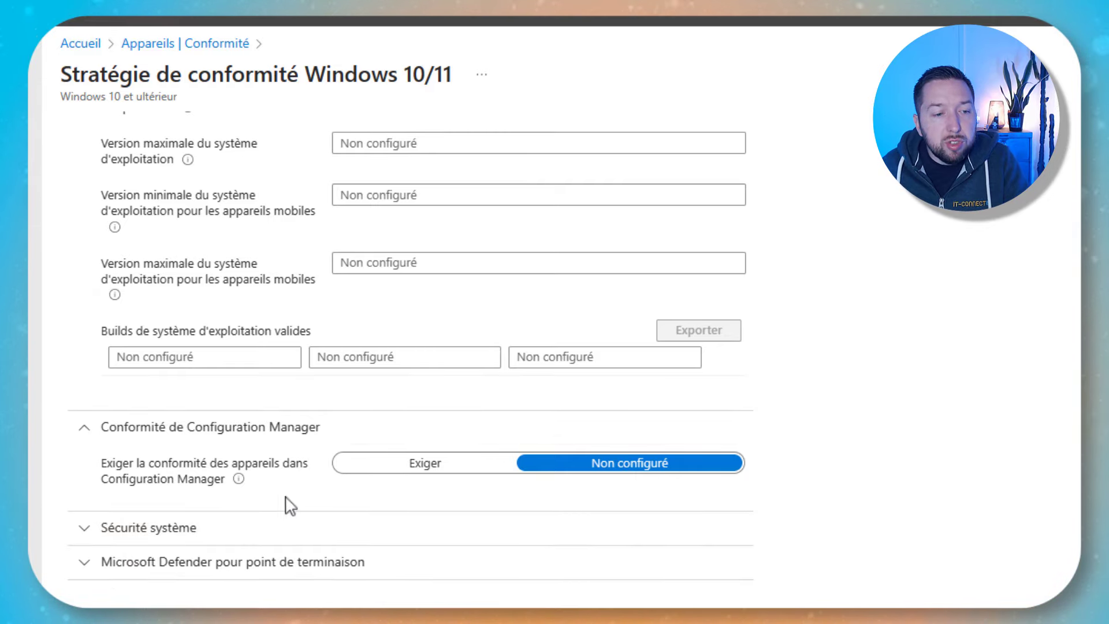
Expand the Sécurité système settings and set Pare-feu, TPM, Antivirus and Logiciel anti-espion to Exiger under device security.
click(289, 520)
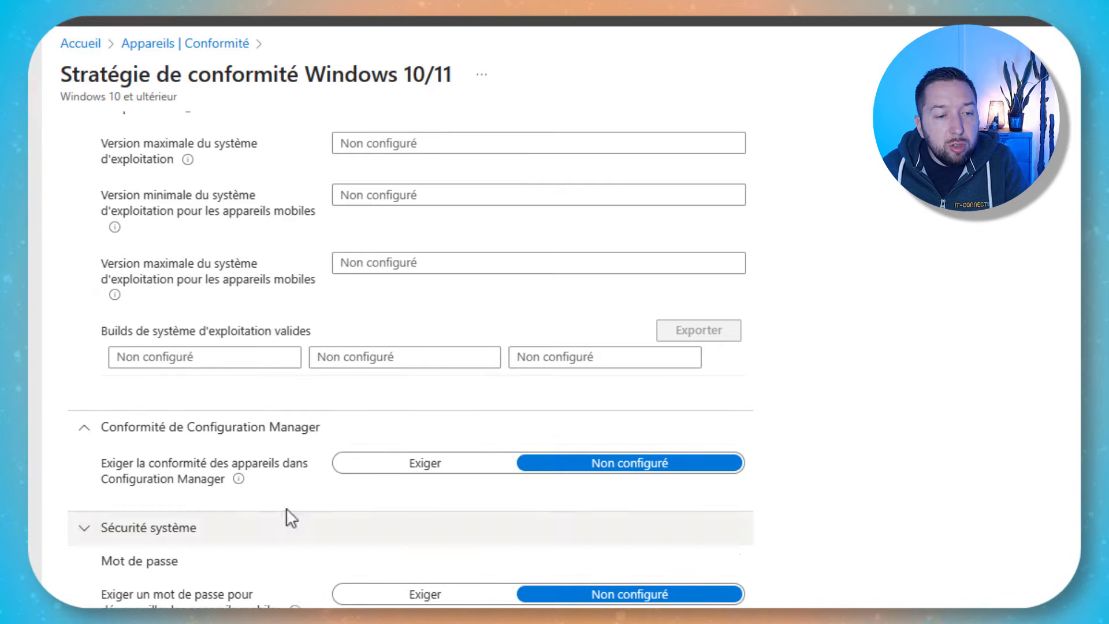
scroll(465, 240, down, 4)
scroll(528, 347, down, 1)
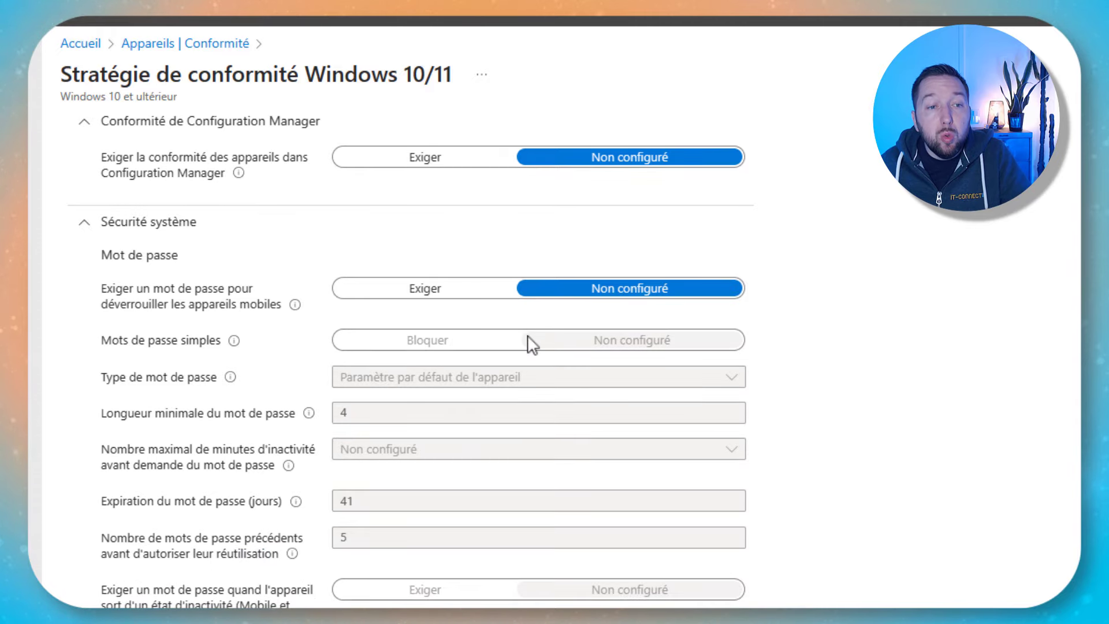
scroll(521, 339, down, 6)
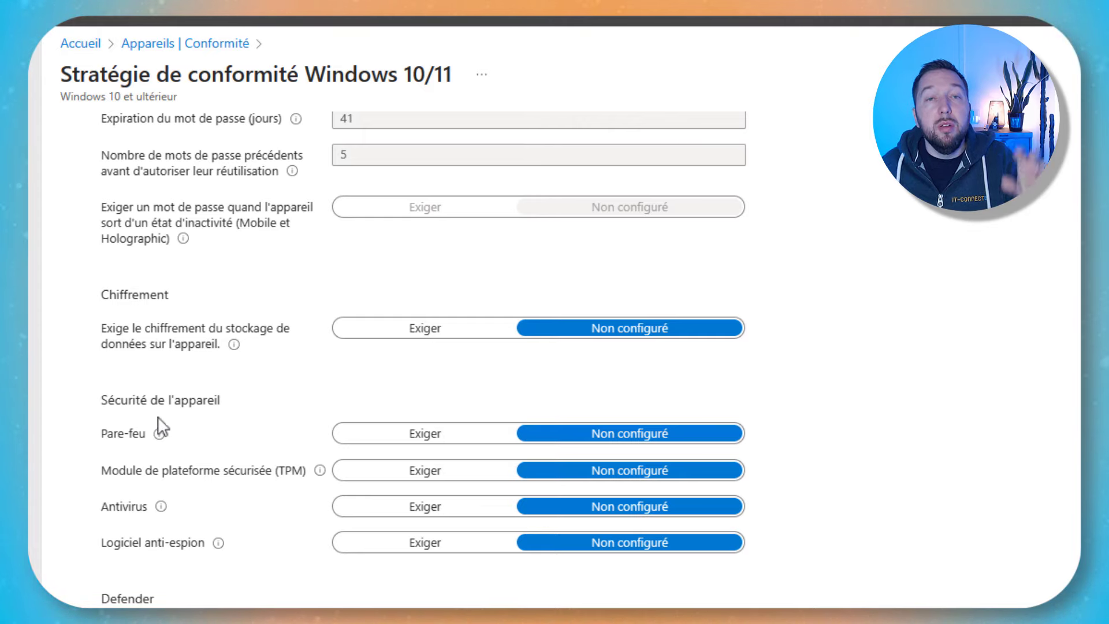
click(399, 434)
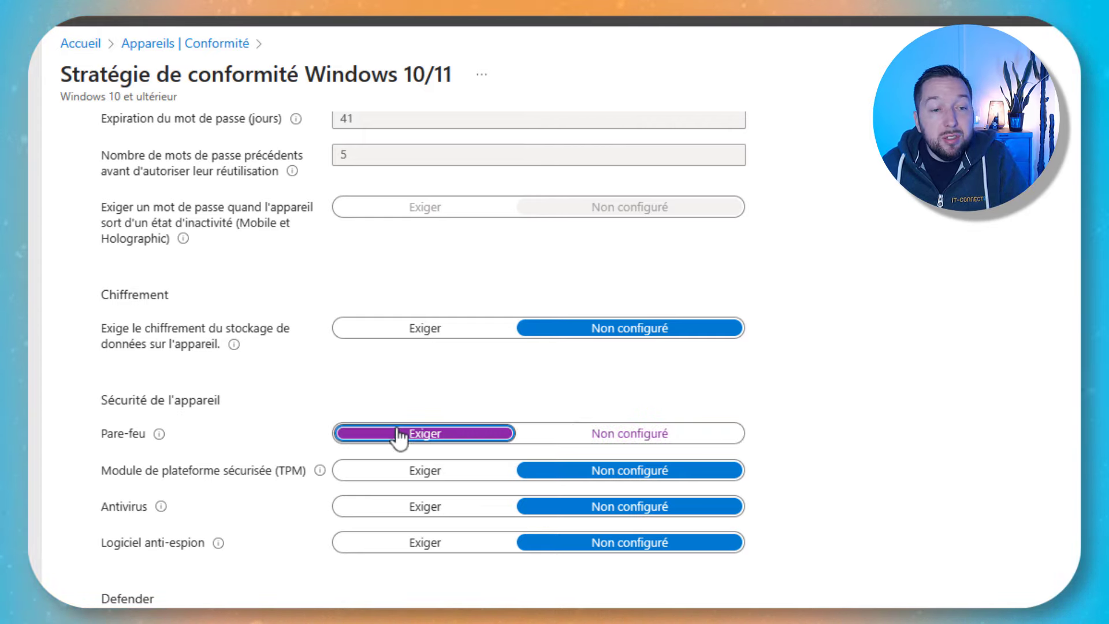
click(451, 512)
click(452, 511)
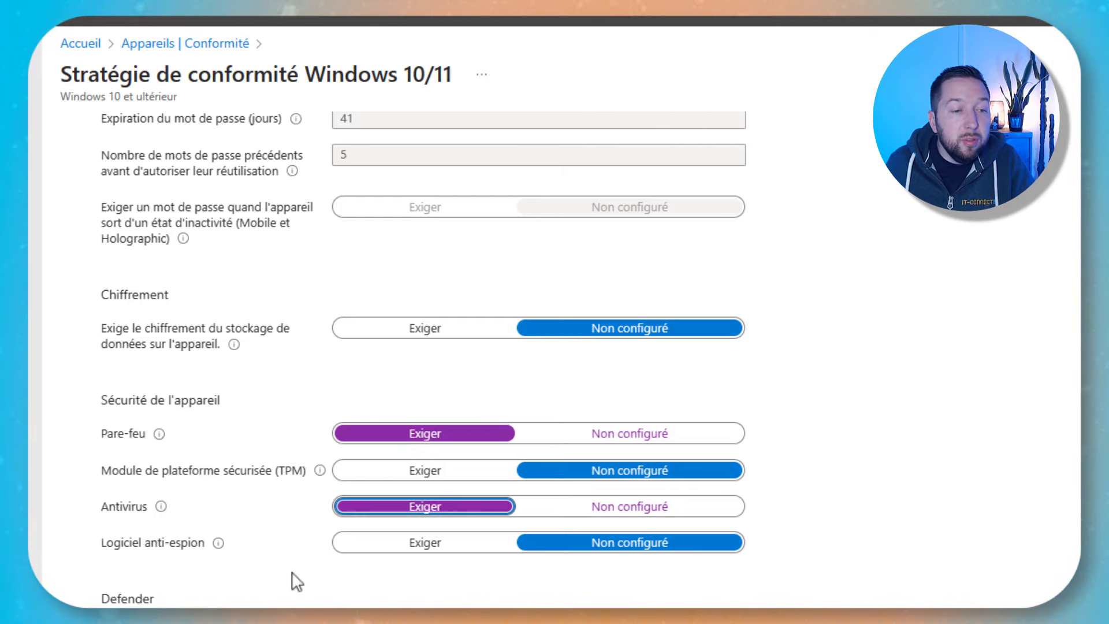
click(428, 479)
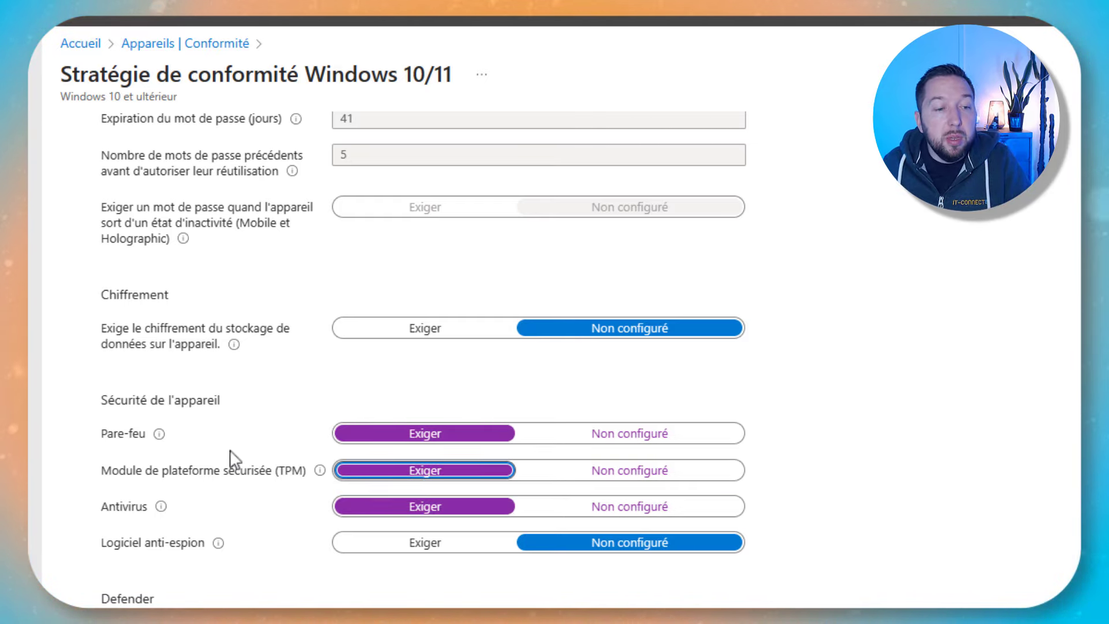
click(425, 546)
Leave the Defender settings unconfigured, review the chosen compliance settings, and continue to the noncompliance actions.
scroll(850, 469, down, 4)
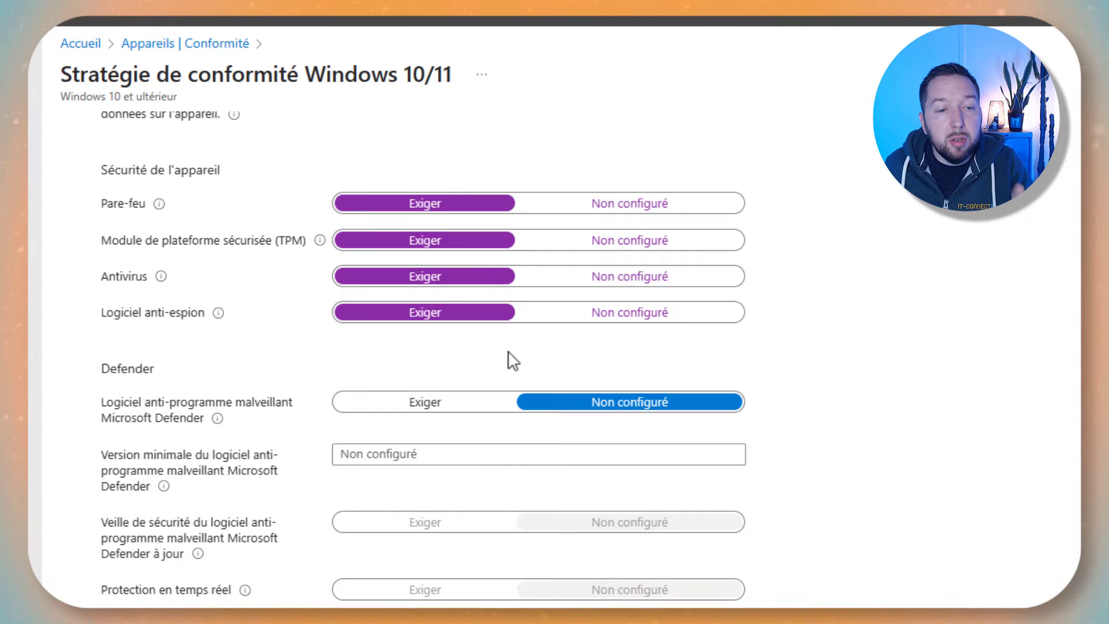
scroll(557, 448, down, 1)
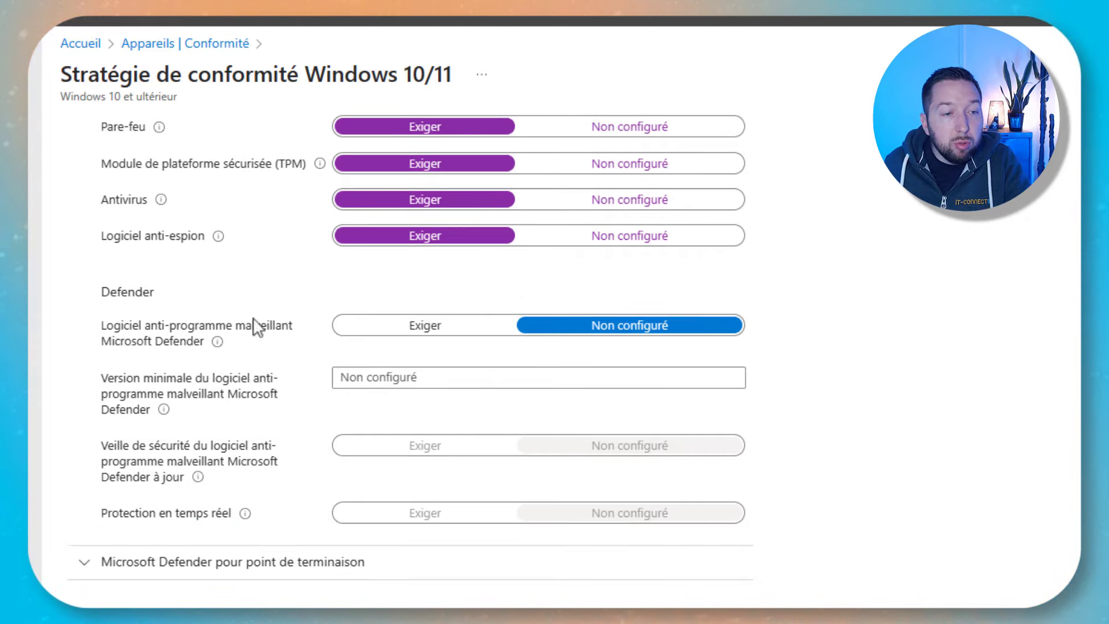
click(280, 574)
scroll(473, 471, down, 1)
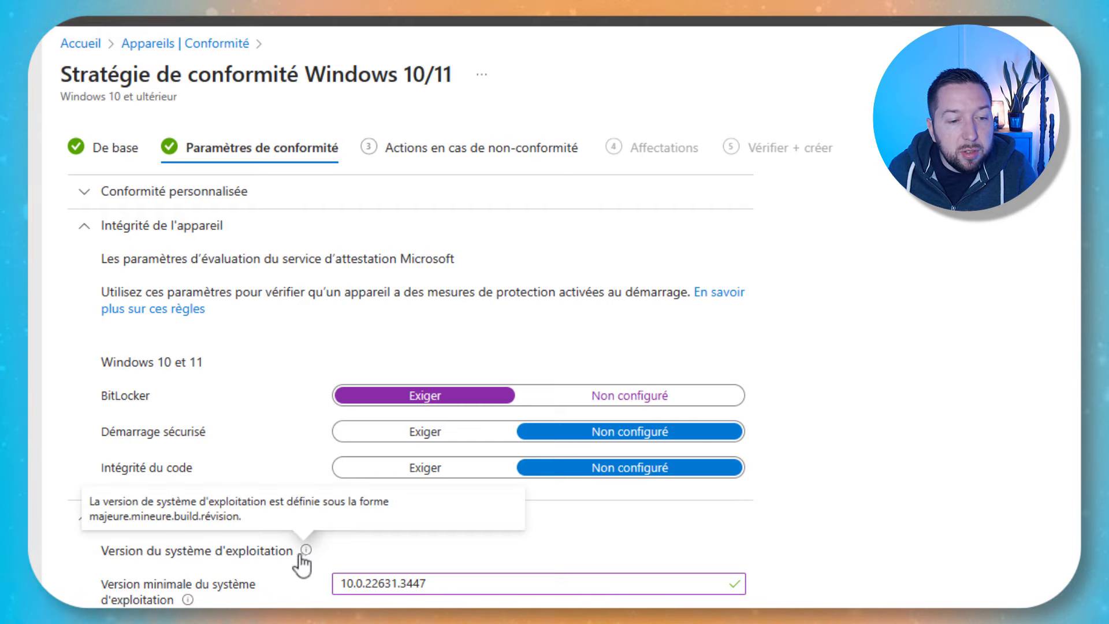
mouse_move(188, 601)
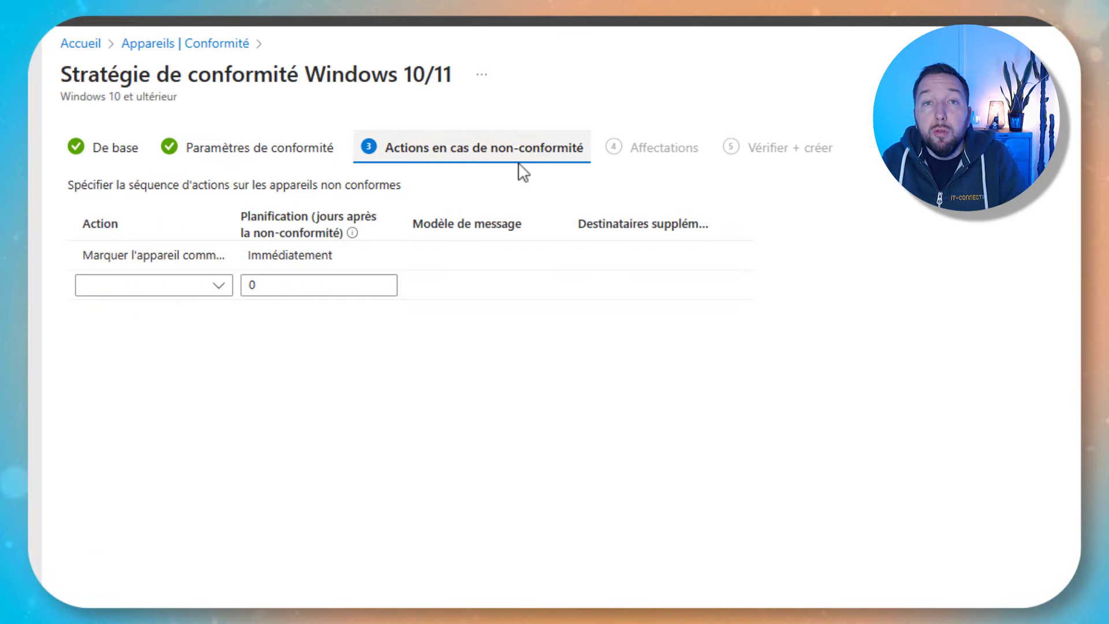
Add an immediate end-user email action using the "Notification de base" message template, with one additional recipient selected.
click(122, 260)
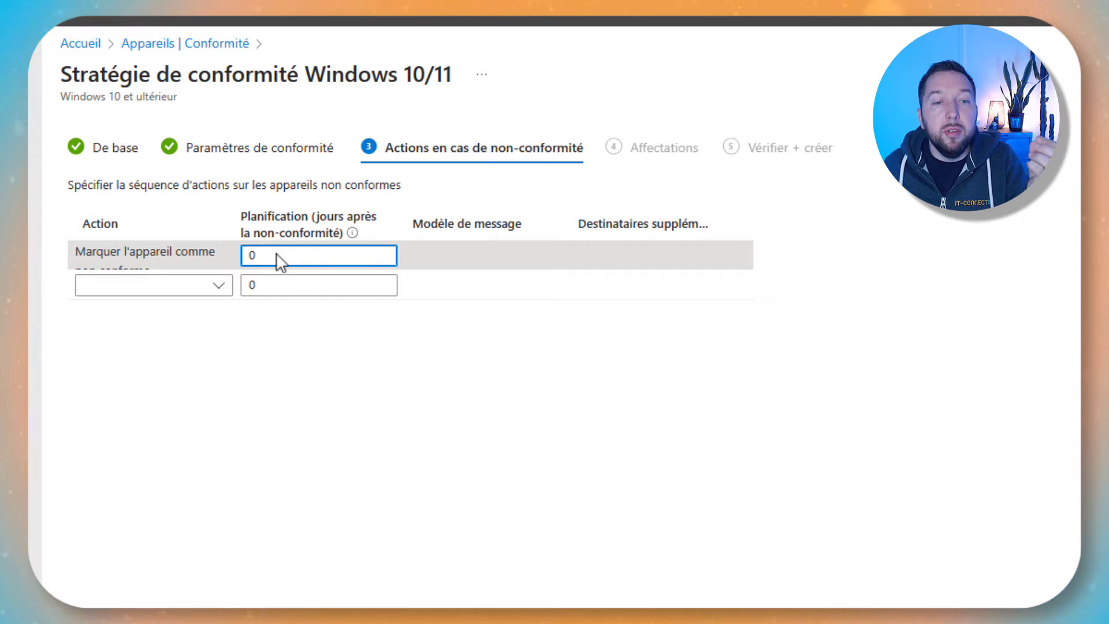
click(151, 290)
click(179, 292)
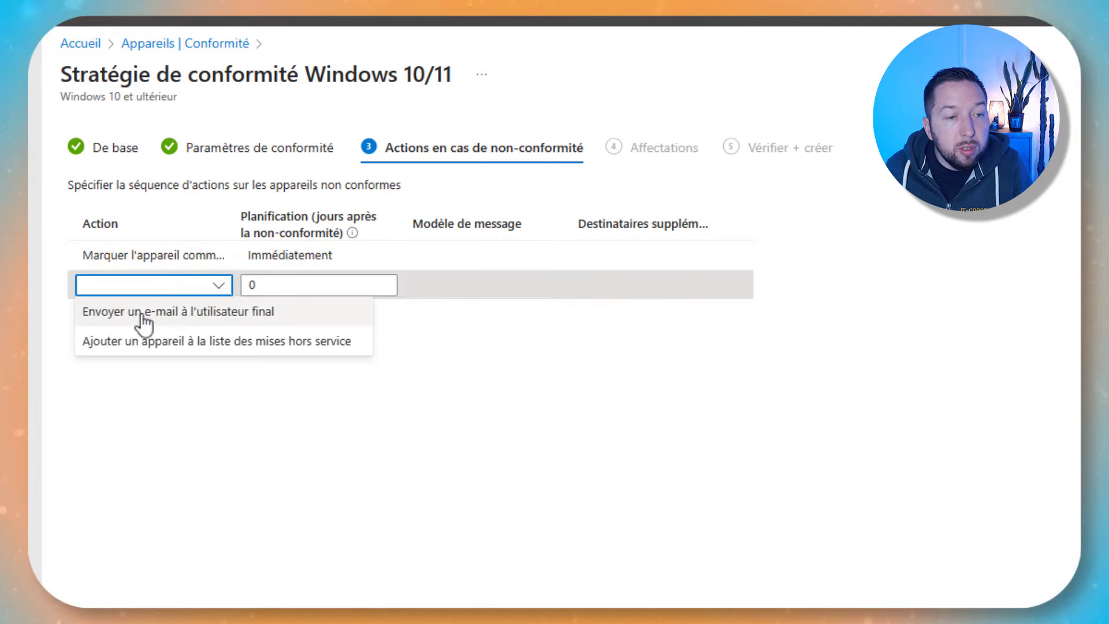
click(217, 315)
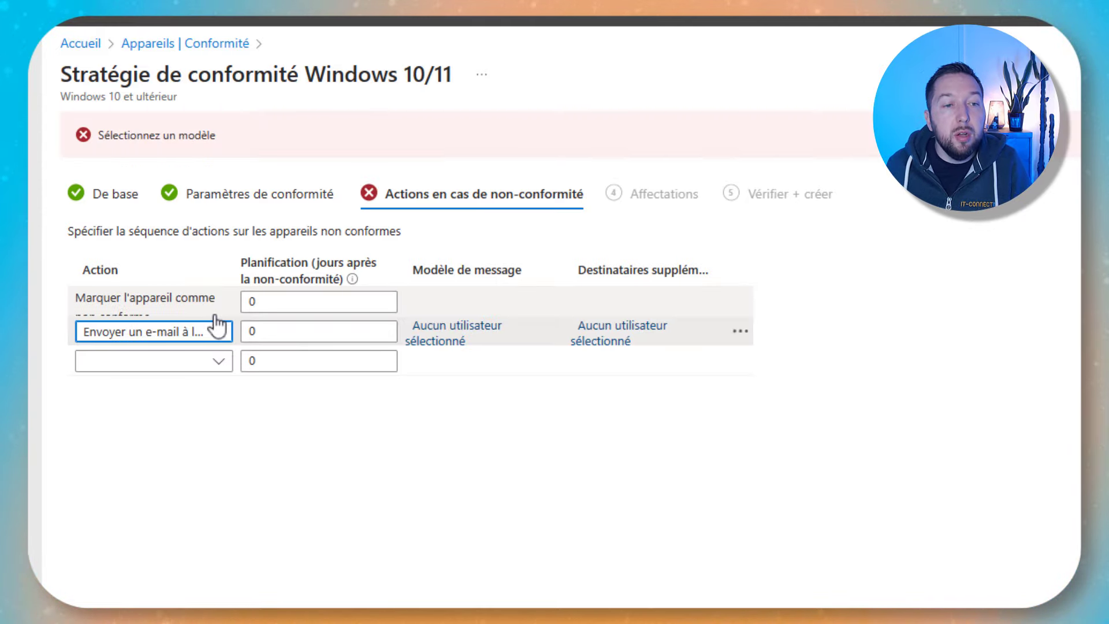
click(315, 335)
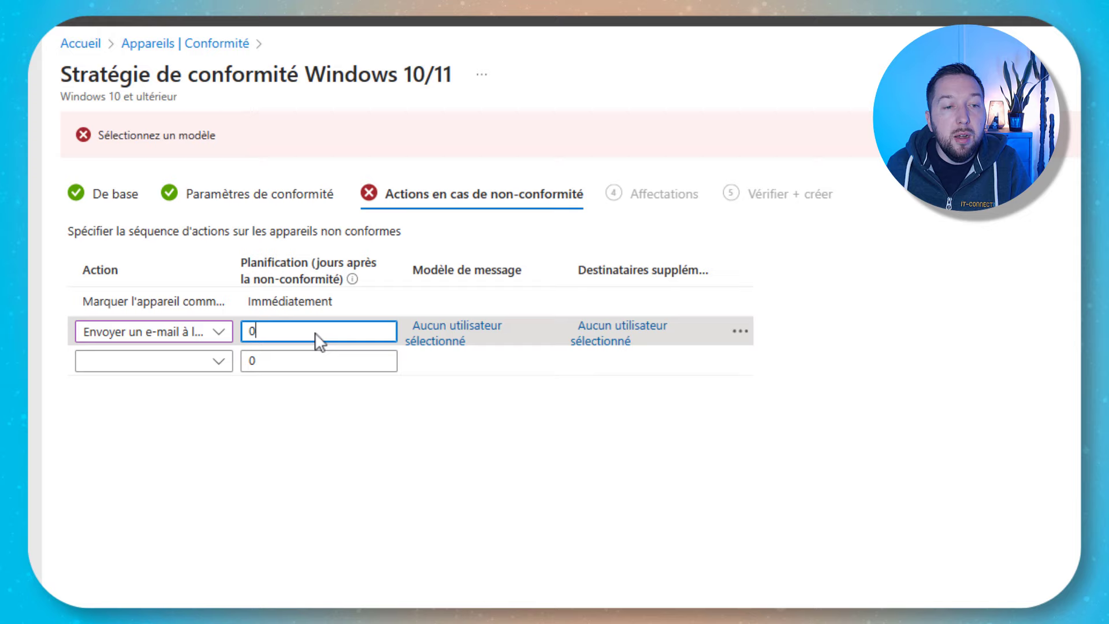
click(450, 328)
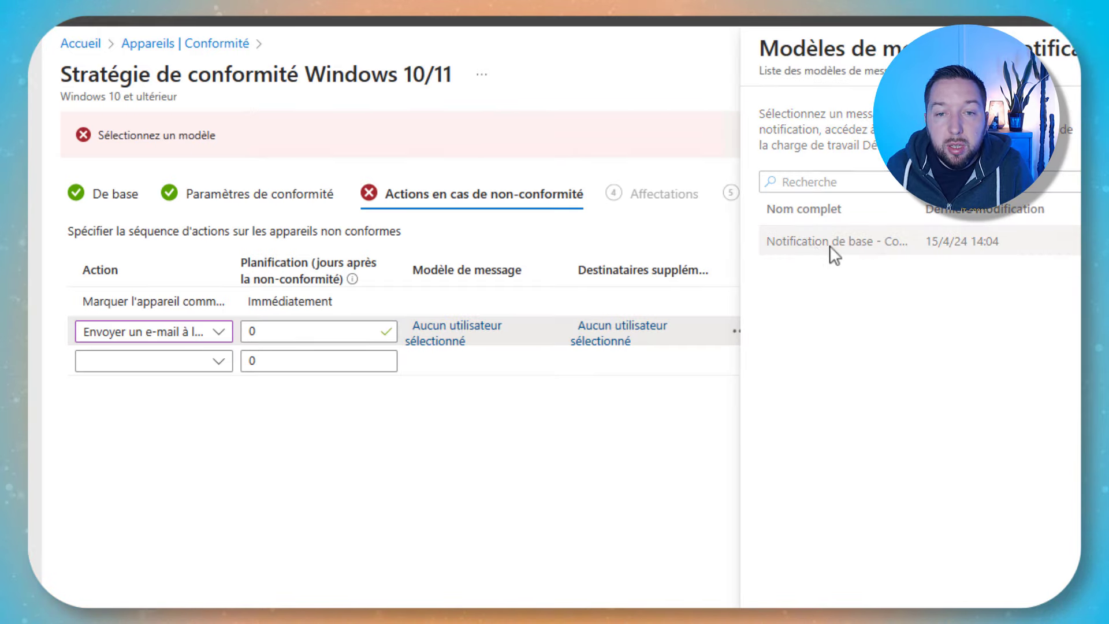
click(826, 242)
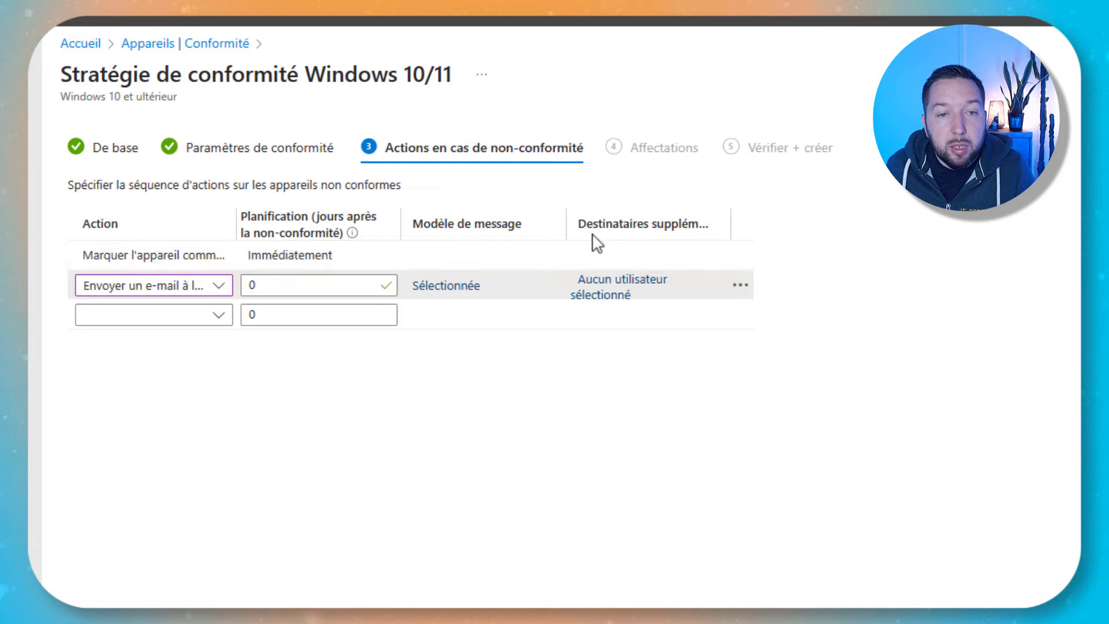
click(606, 296)
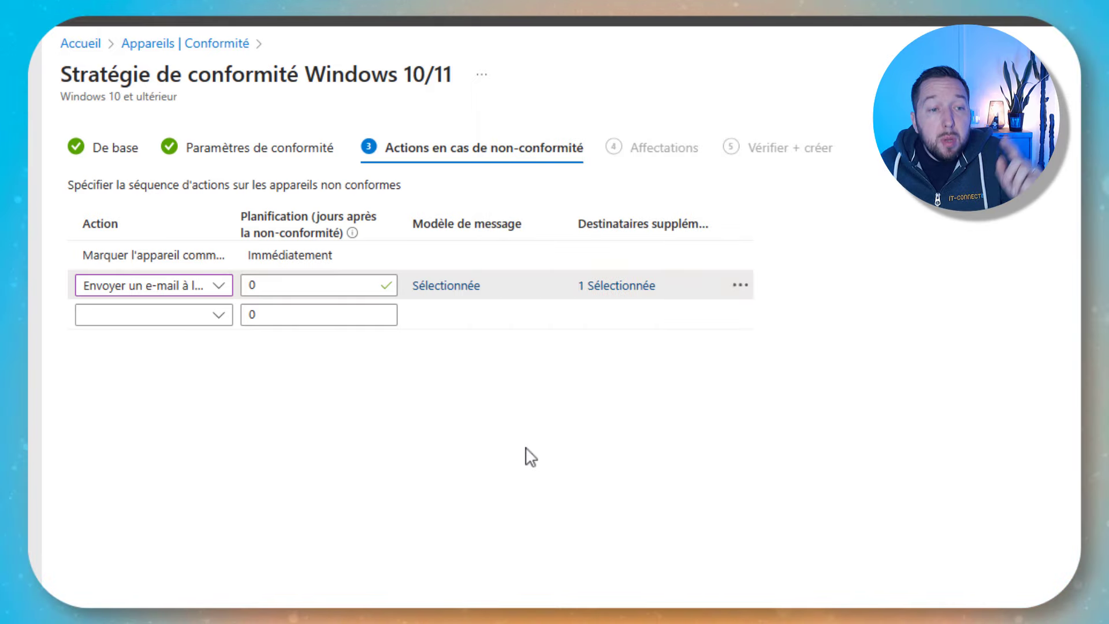
Add an action that puts the device on the retirement list 20 days after noncompliance.
click(144, 317)
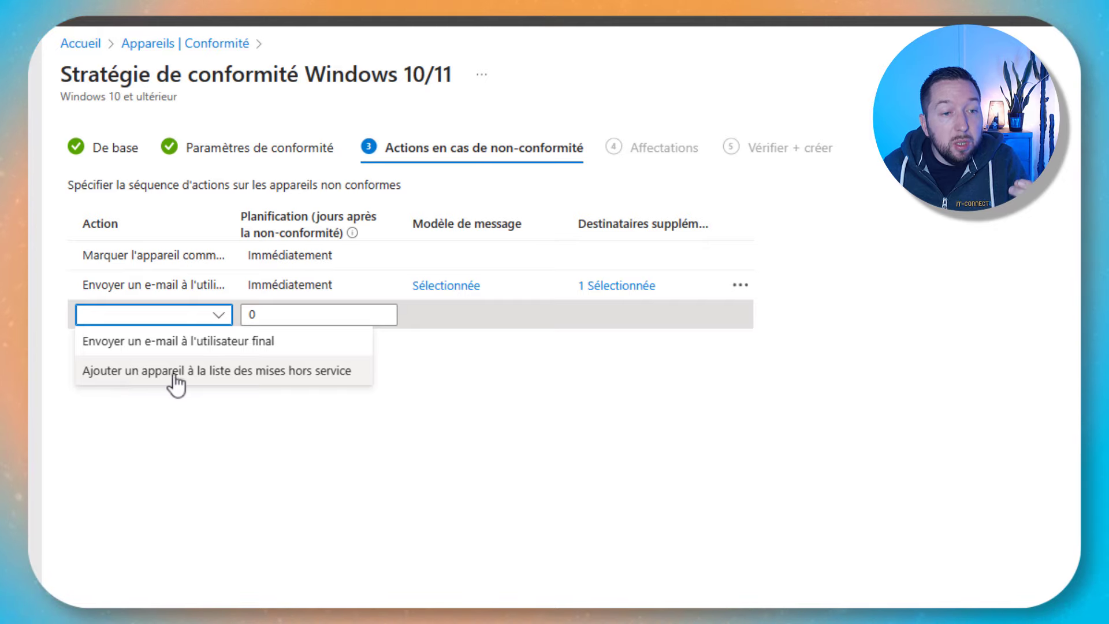
click(224, 372)
click(268, 313)
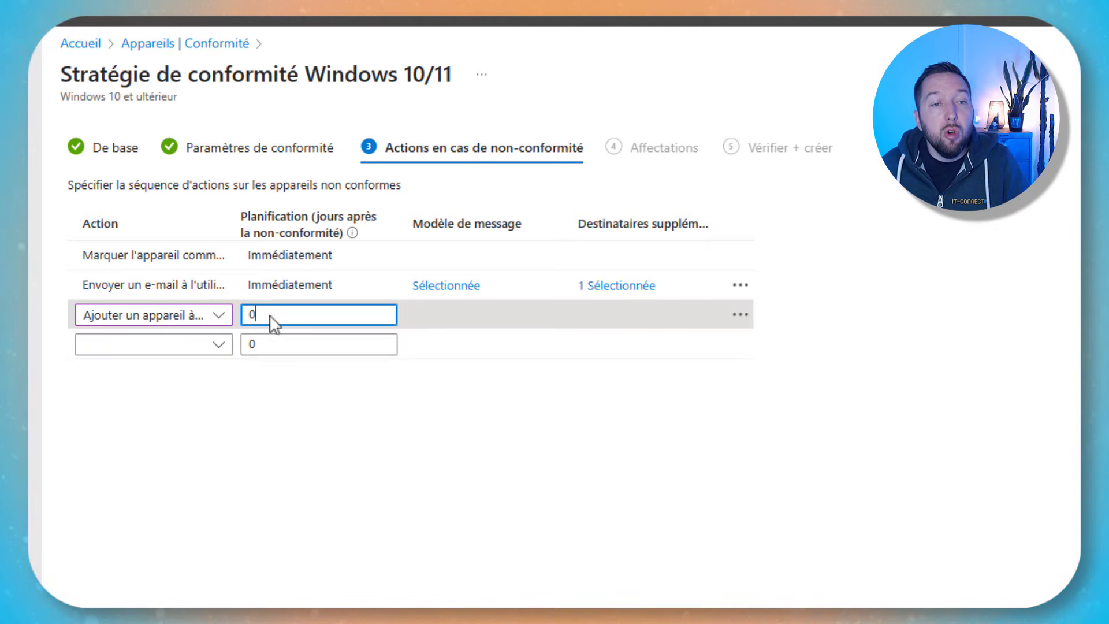
text(20)
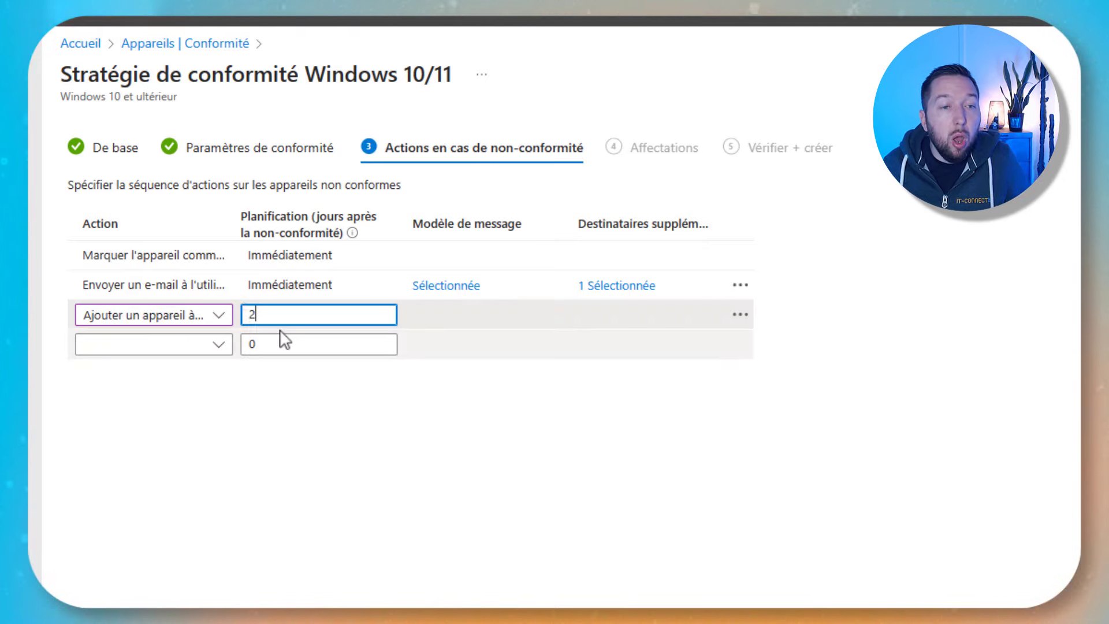
click(396, 441)
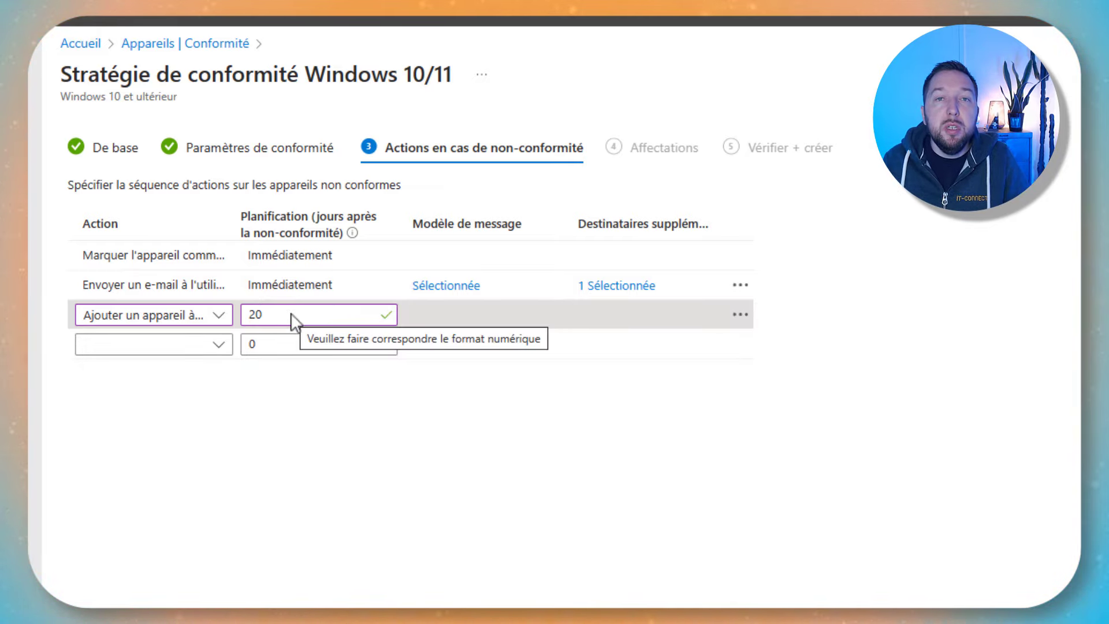
click(739, 315)
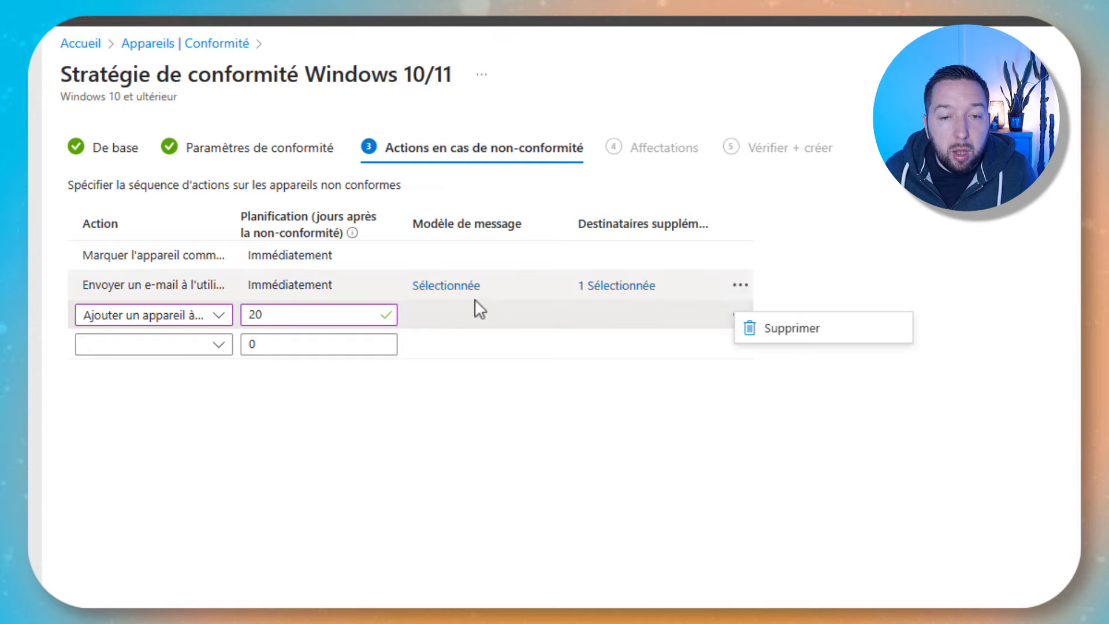
click(243, 594)
click(739, 315)
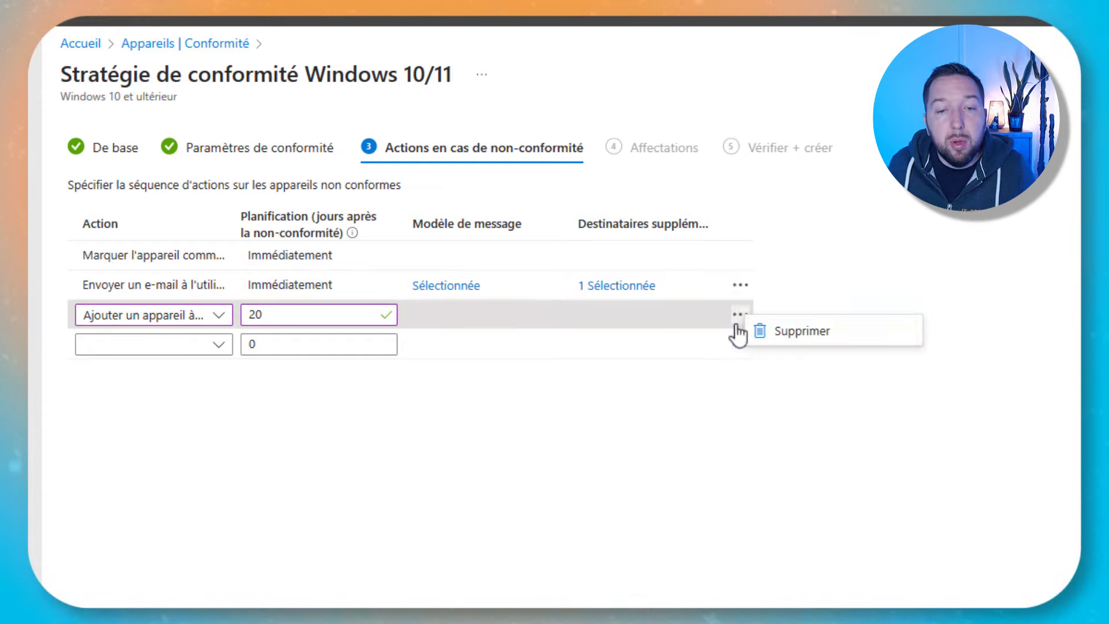
click(455, 528)
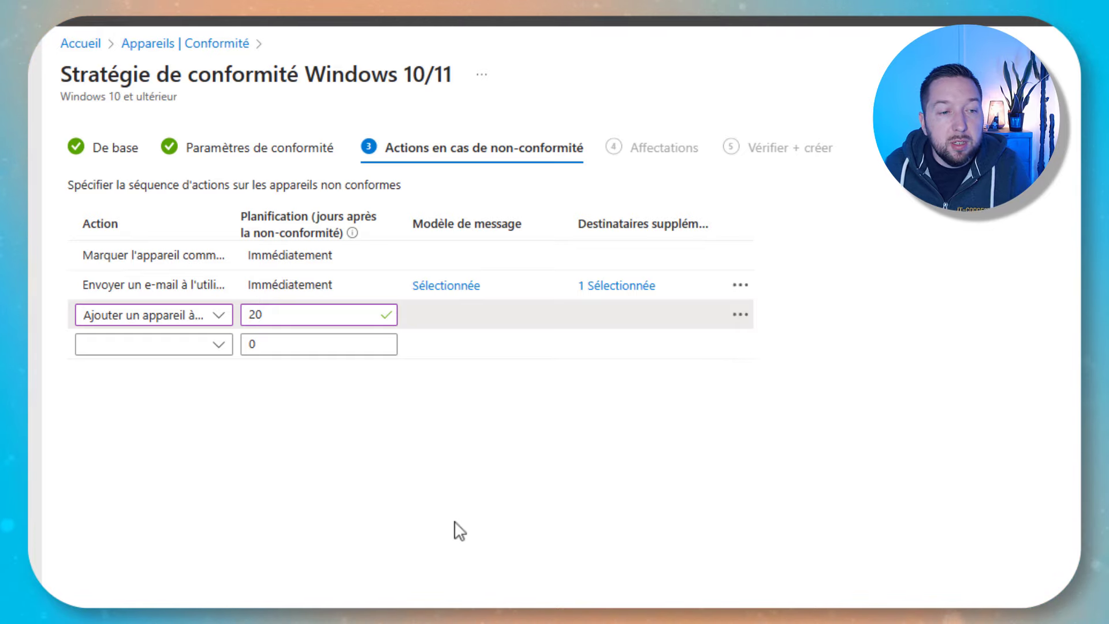
Continue to the assignments without a further action, include all devices, and create the policy.
click(211, 346)
click(325, 546)
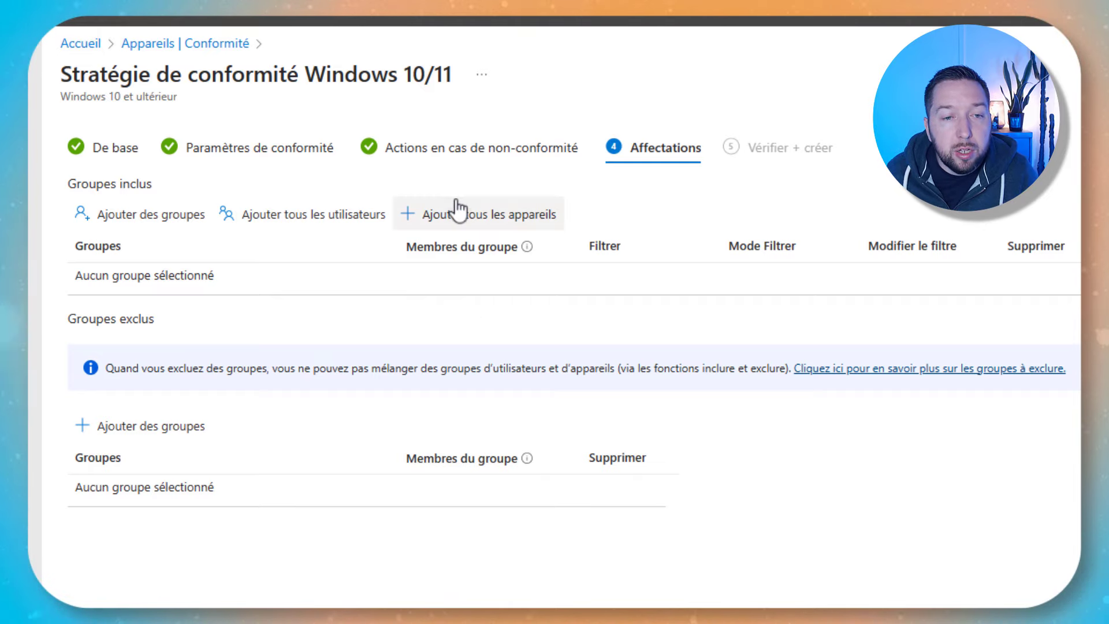
click(448, 213)
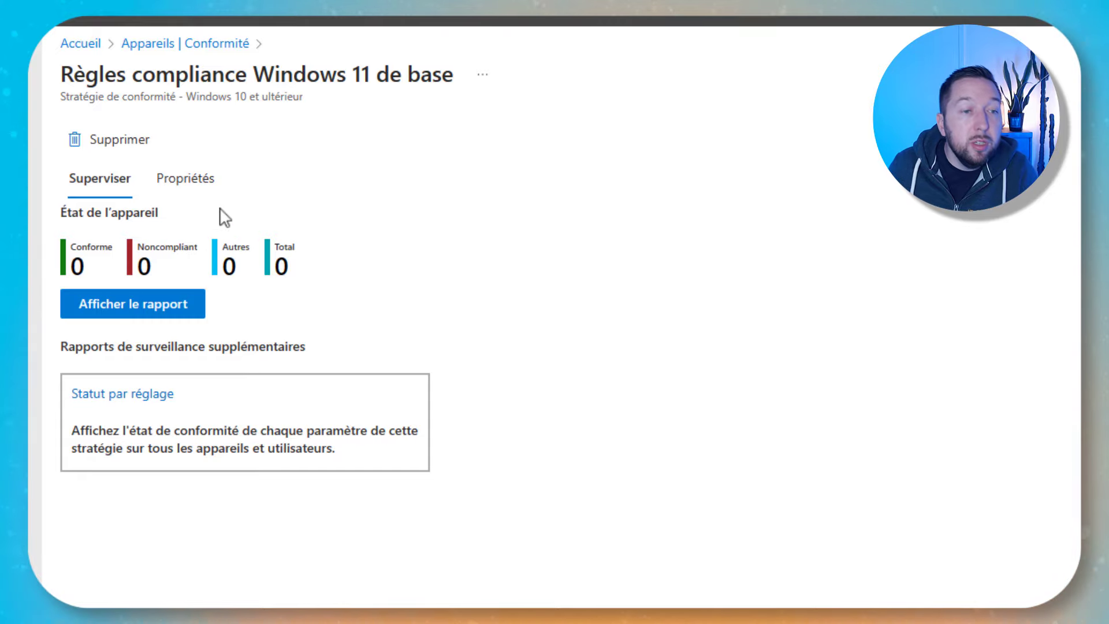
View the new policy's device report, and examine the device compliance status on the dashboard.
click(133, 301)
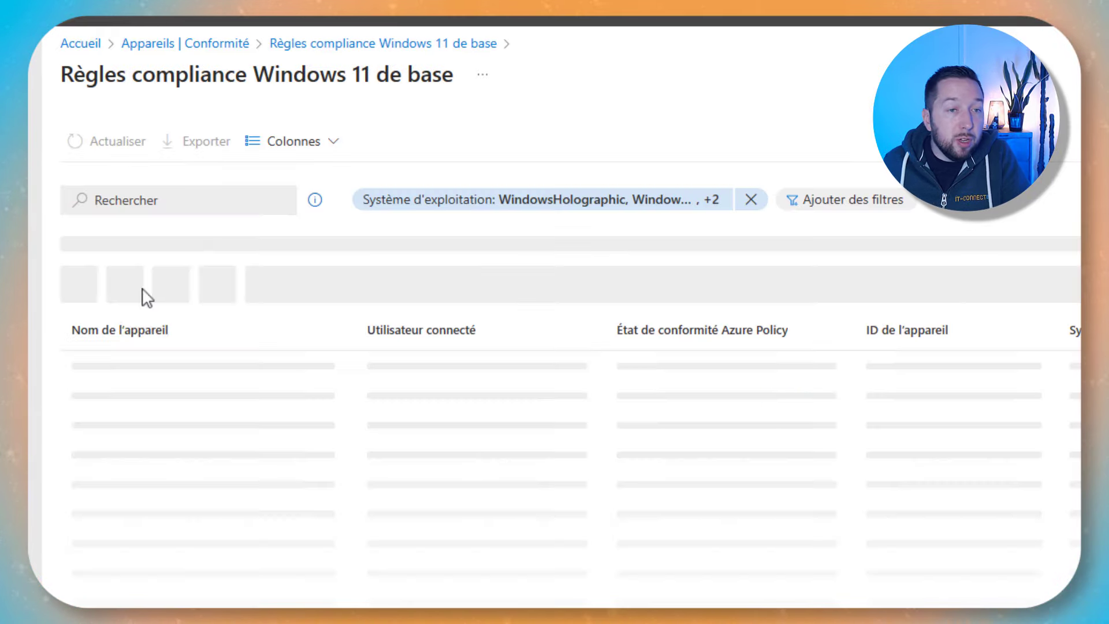
click(125, 163)
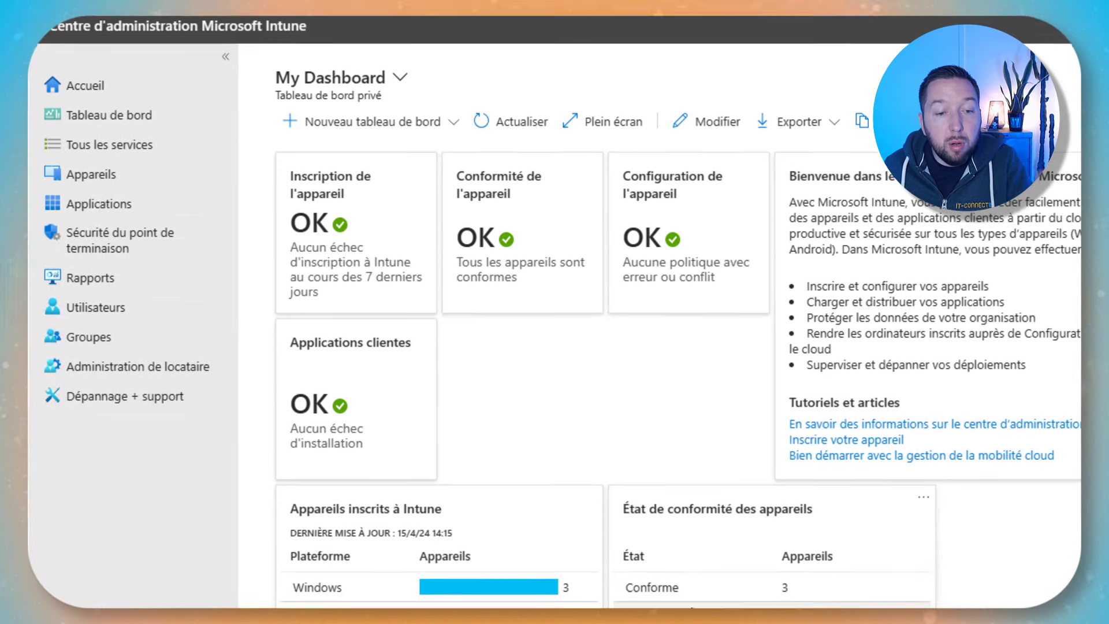
scroll(733, 566, down, 2)
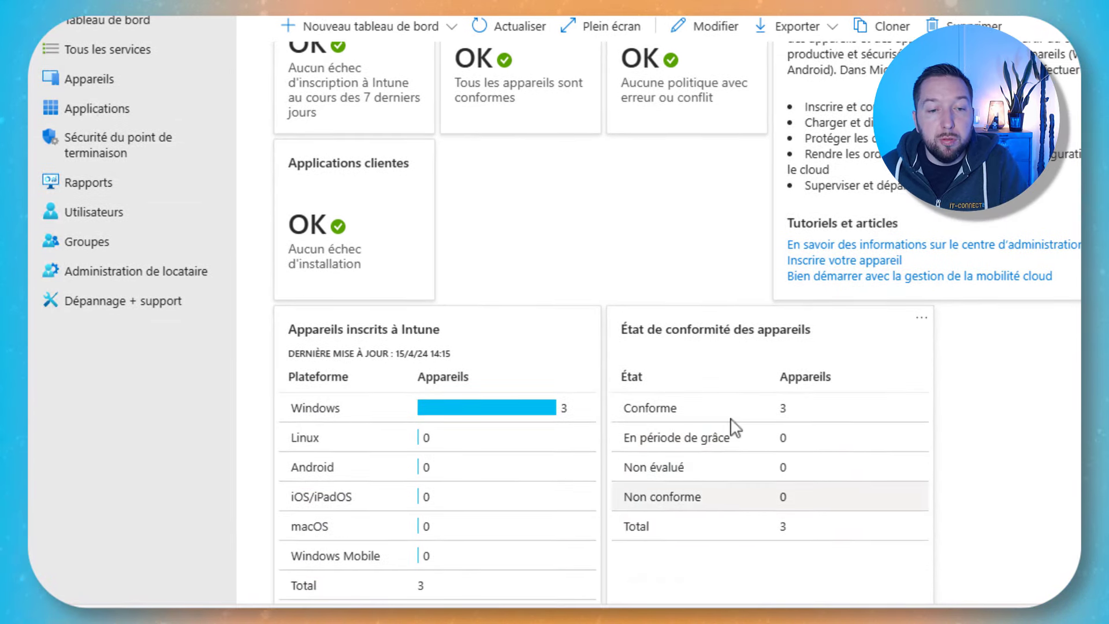
scroll(645, 380, up, 2)
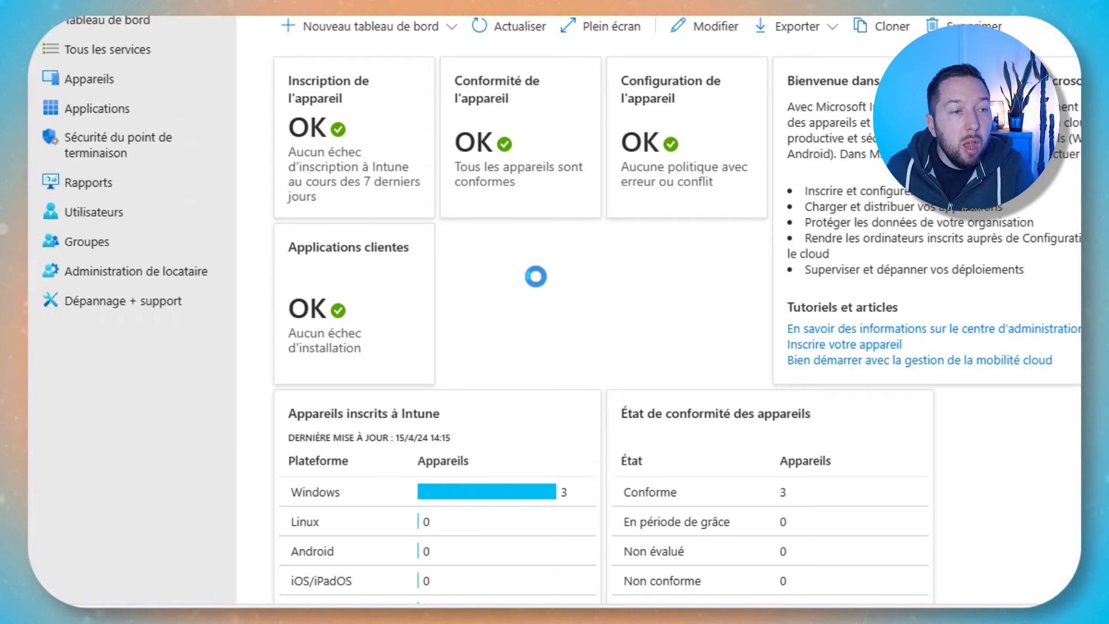
Start a new conditional access policy from the endpoint security section and name it "test".
click(107, 149)
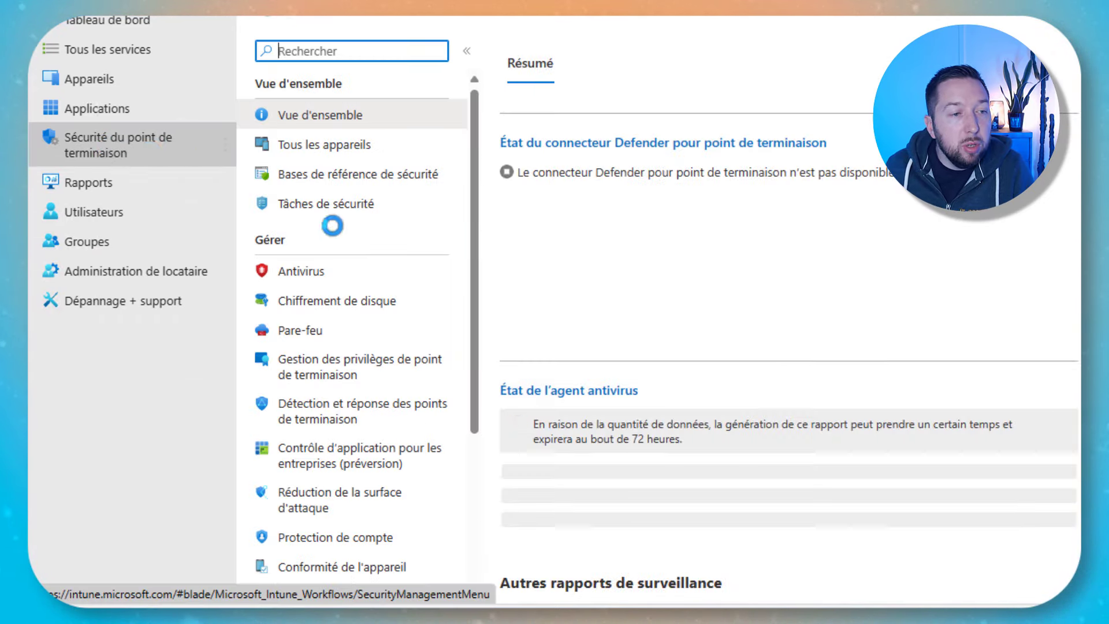
scroll(405, 289, down, 4)
click(283, 365)
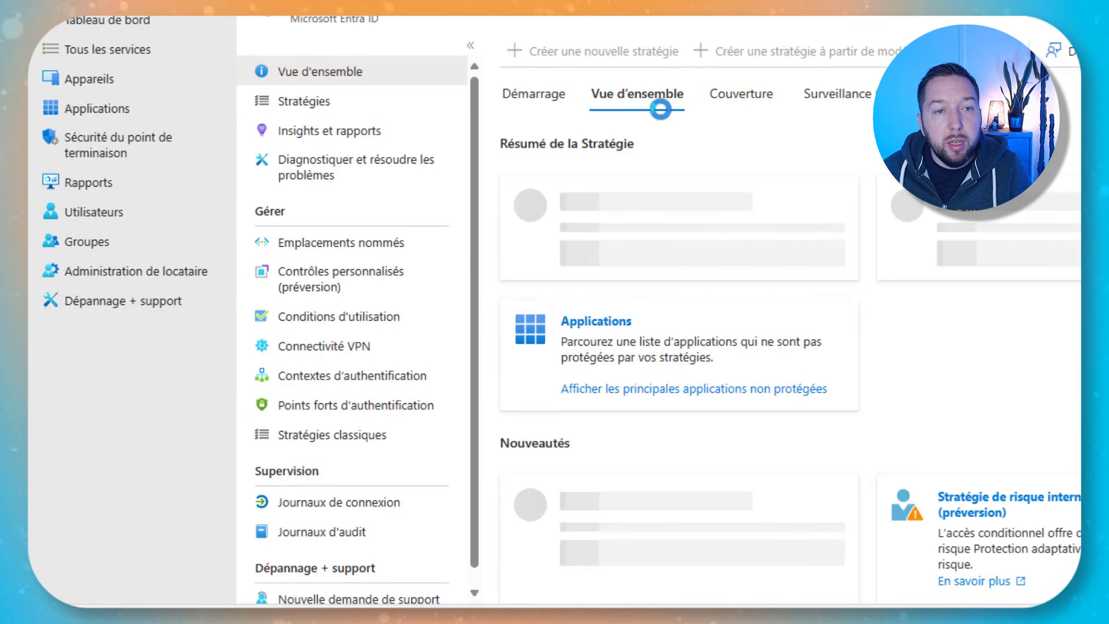
click(546, 51)
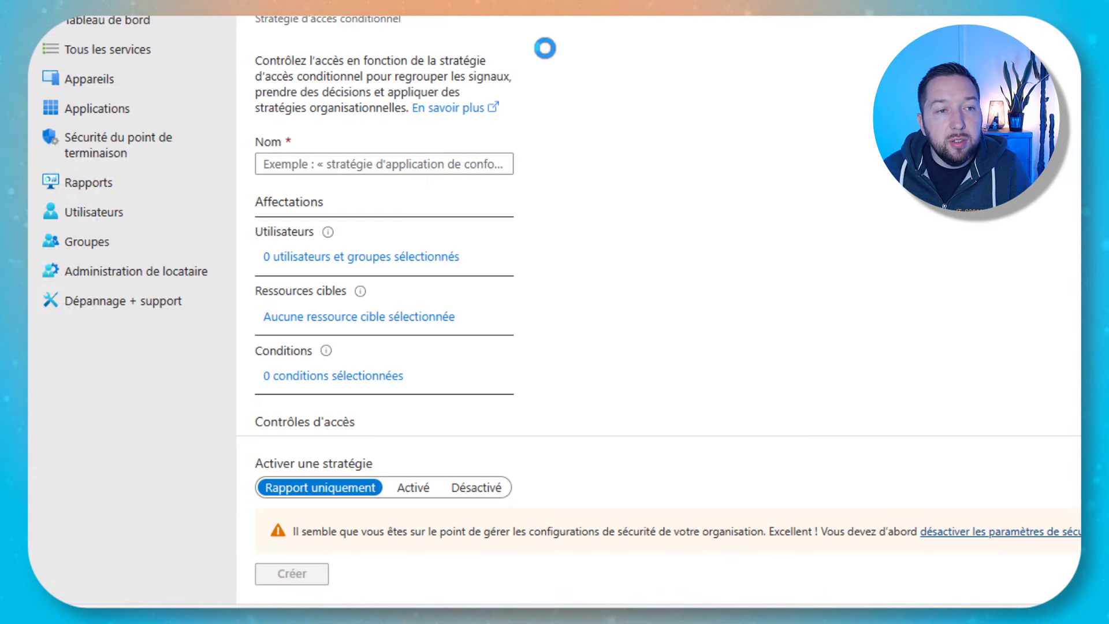
click(379, 163)
text(test)
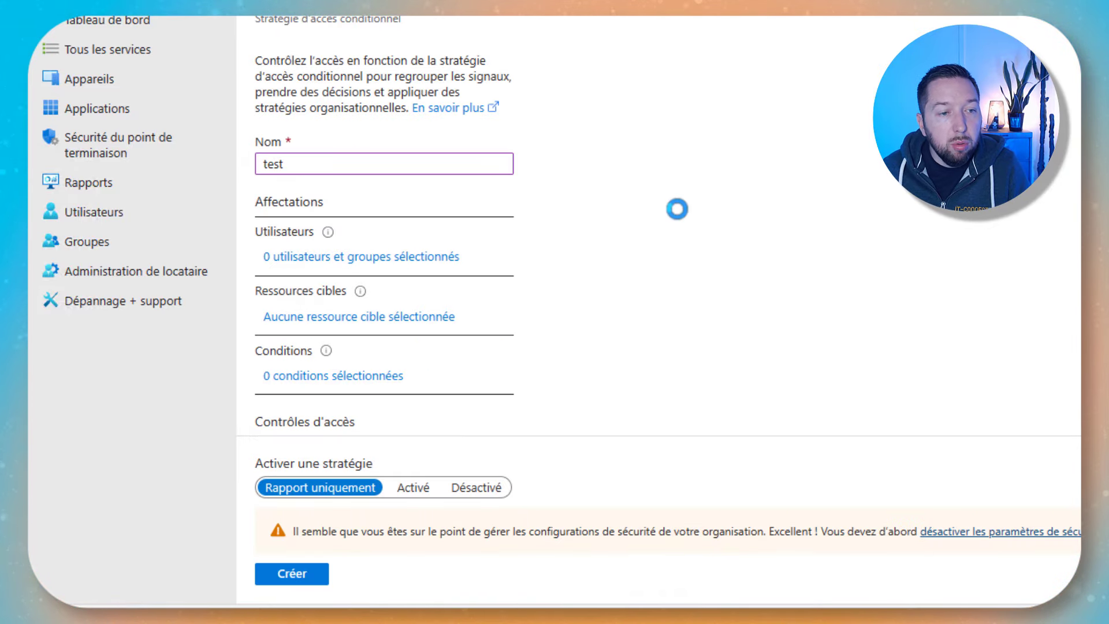
Select the grant control "Exiger que l'appareil soit marqué comme conforme", then close the draft policy and discard the unsaved changes.
scroll(464, 309, down, 3)
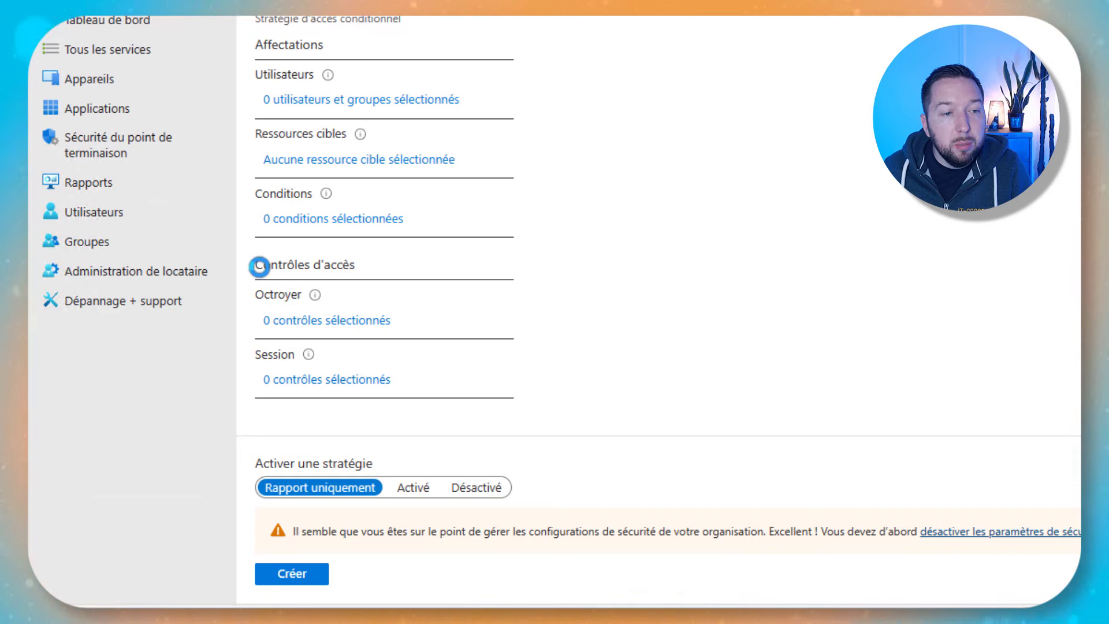
click(347, 317)
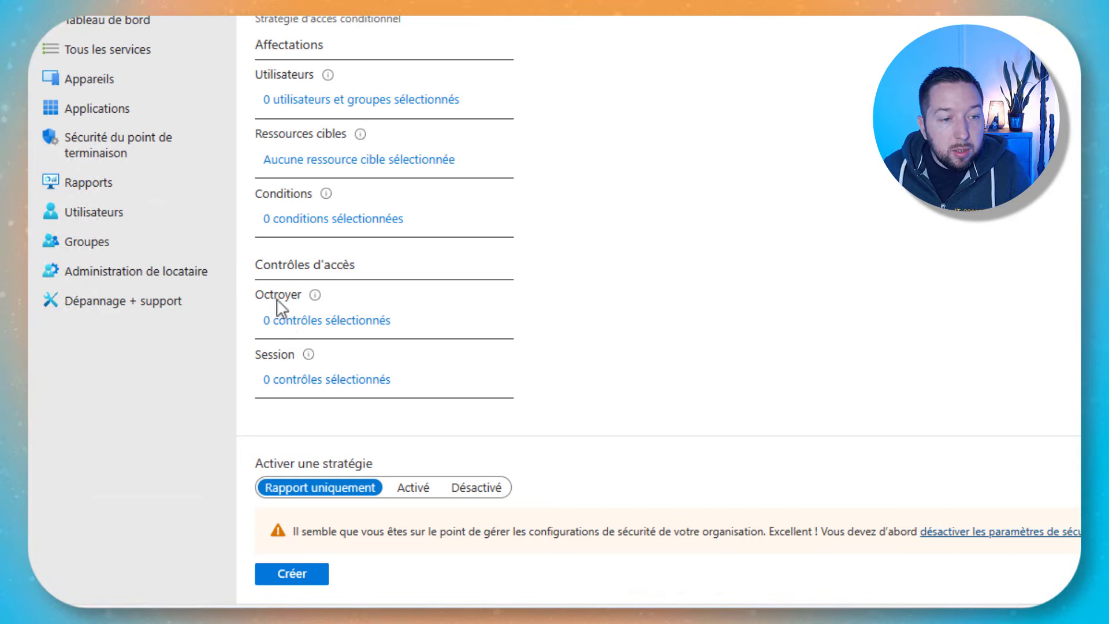
click(322, 327)
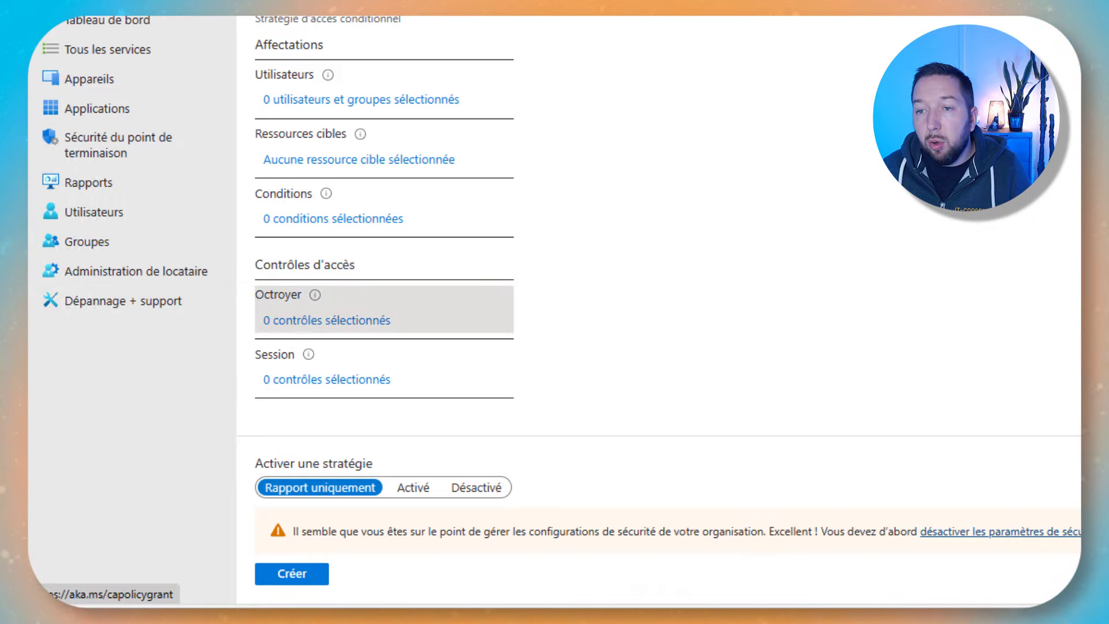
click(795, 338)
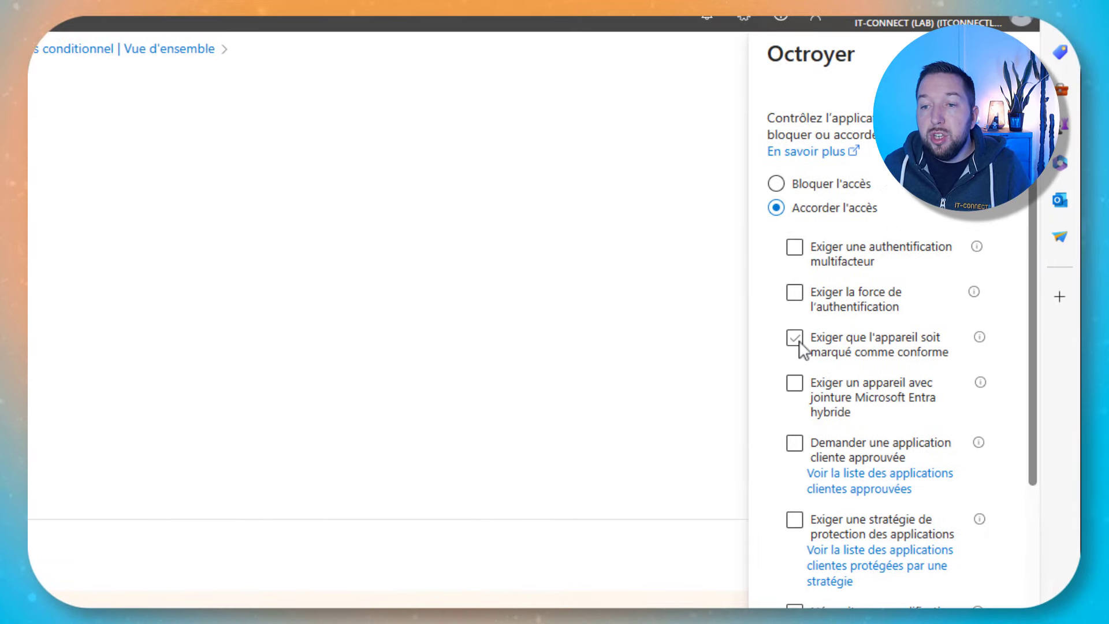
click(799, 342)
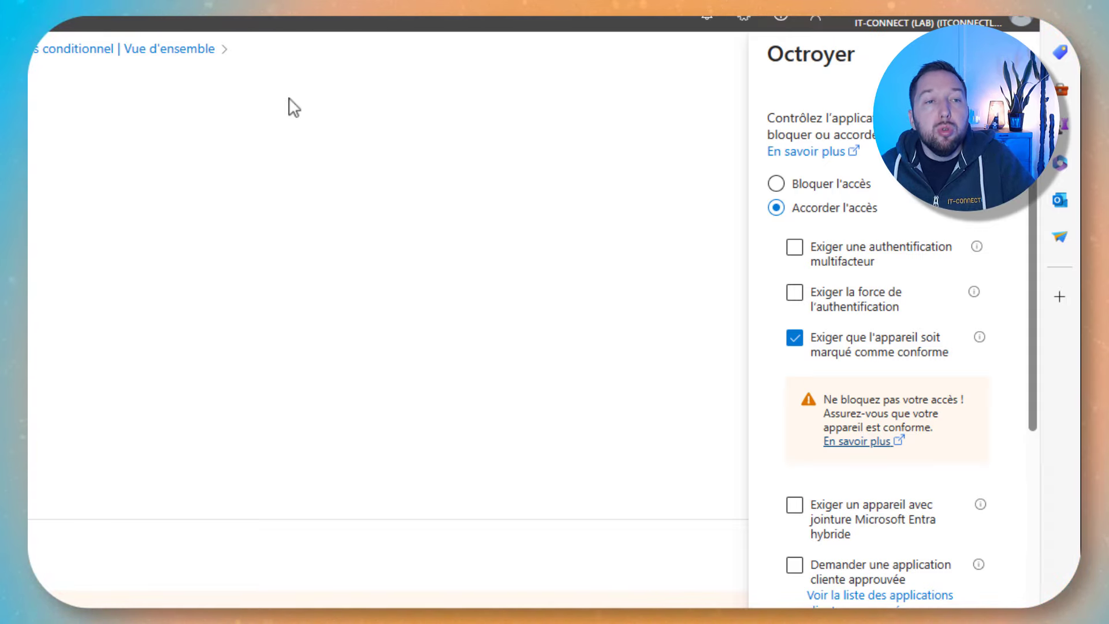
click(272, 124)
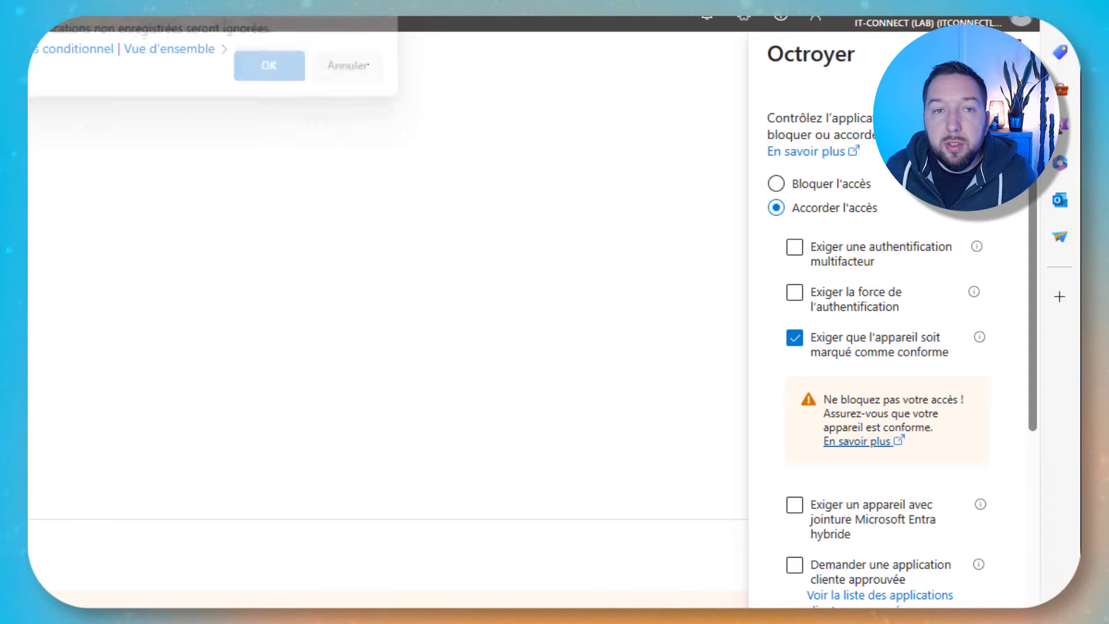
click(267, 75)
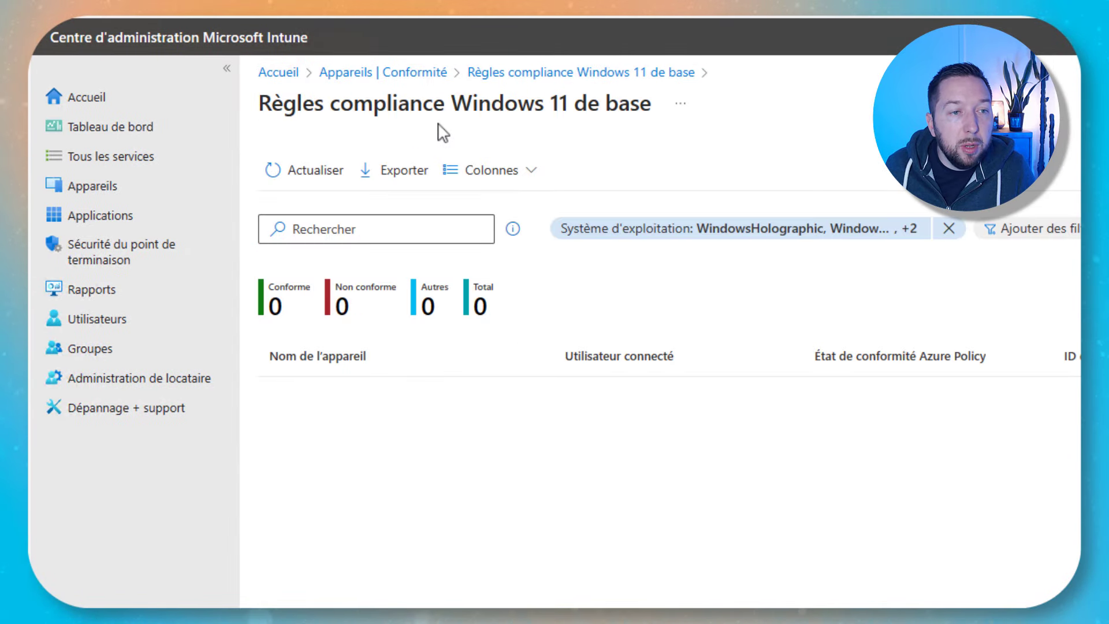
Refresh the device report of the "Règles compliance Windows 11 de base" policy.
click(323, 179)
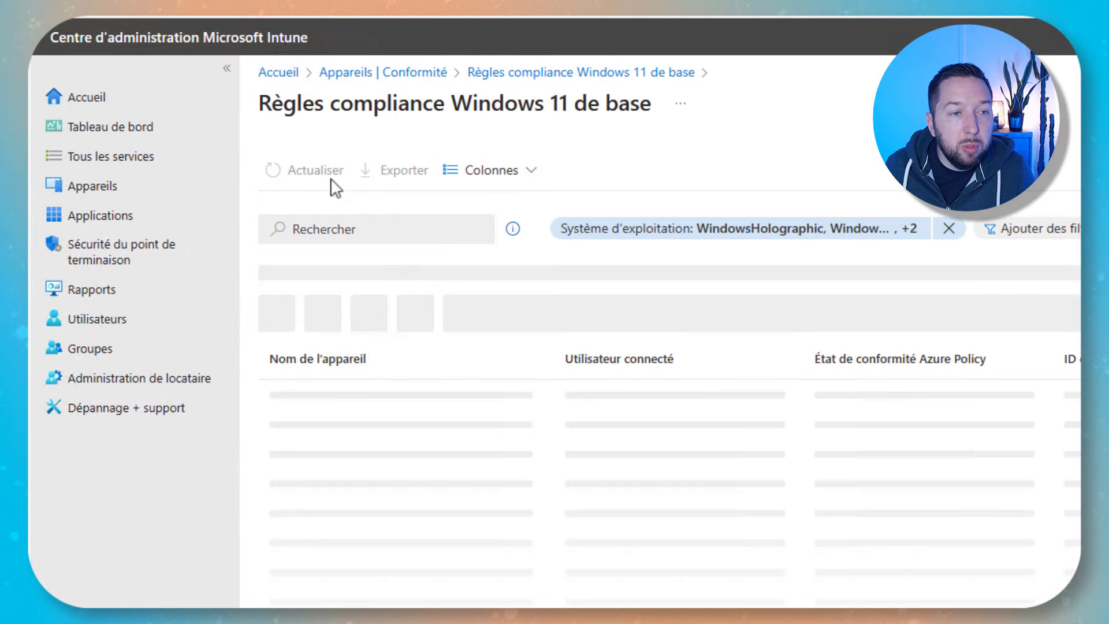
click(297, 184)
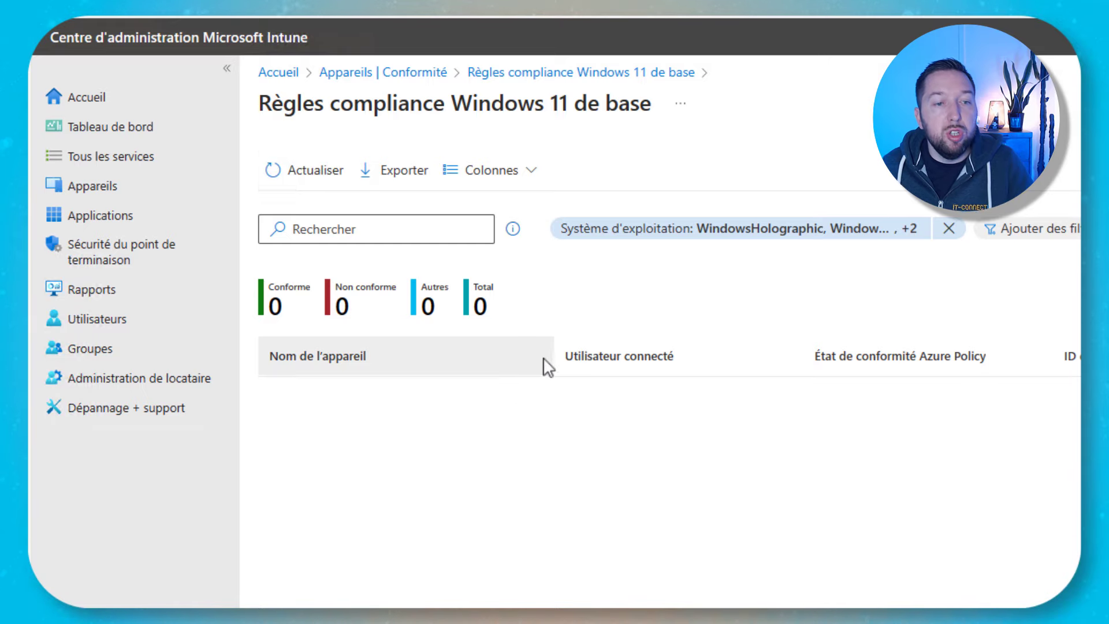
click(312, 170)
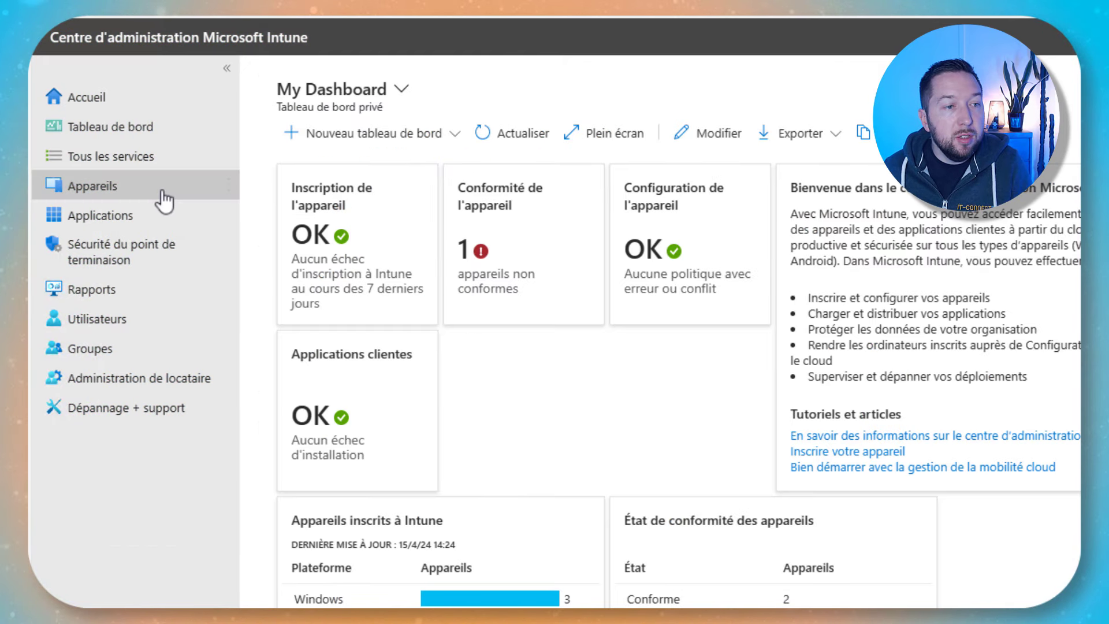
Open PC-ITC-03 from the Windows devices list and view its device compliance policies.
click(141, 189)
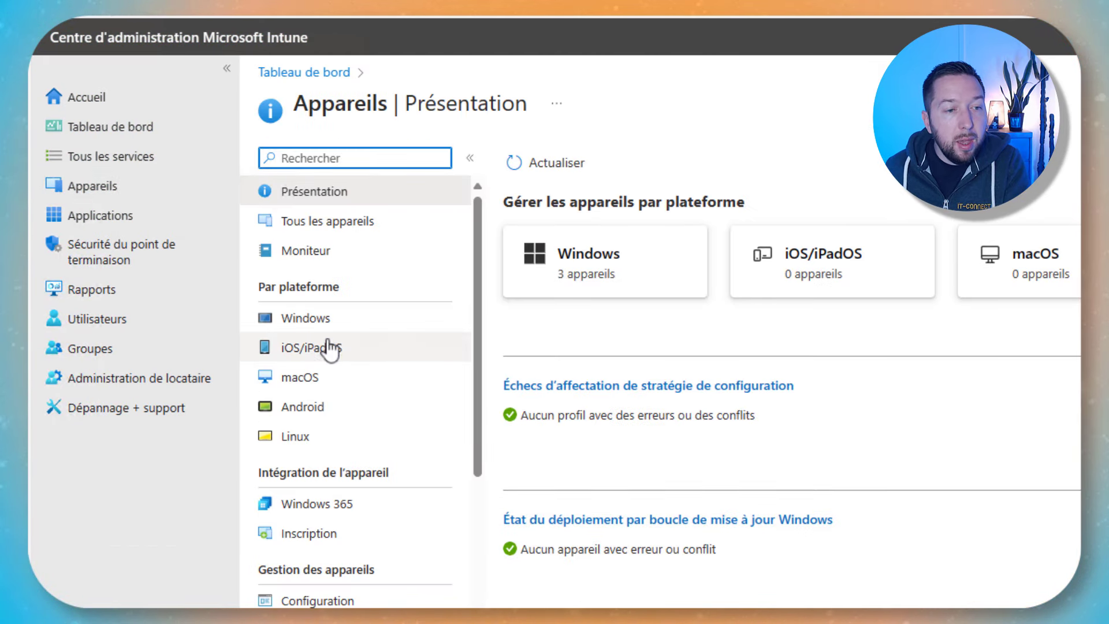
click(316, 323)
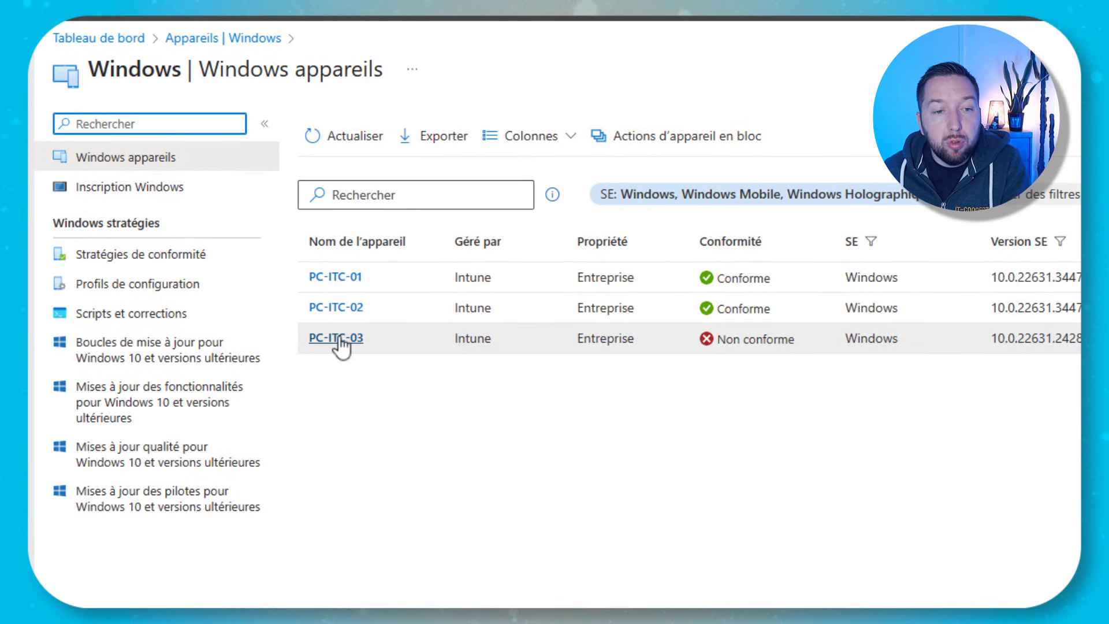
click(337, 339)
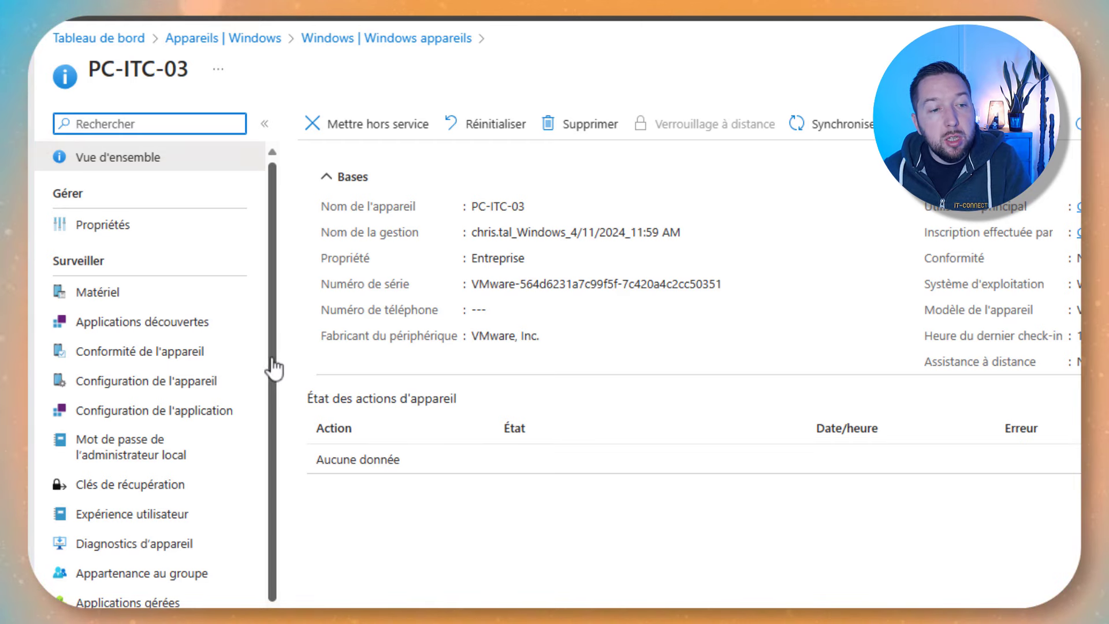
click(175, 363)
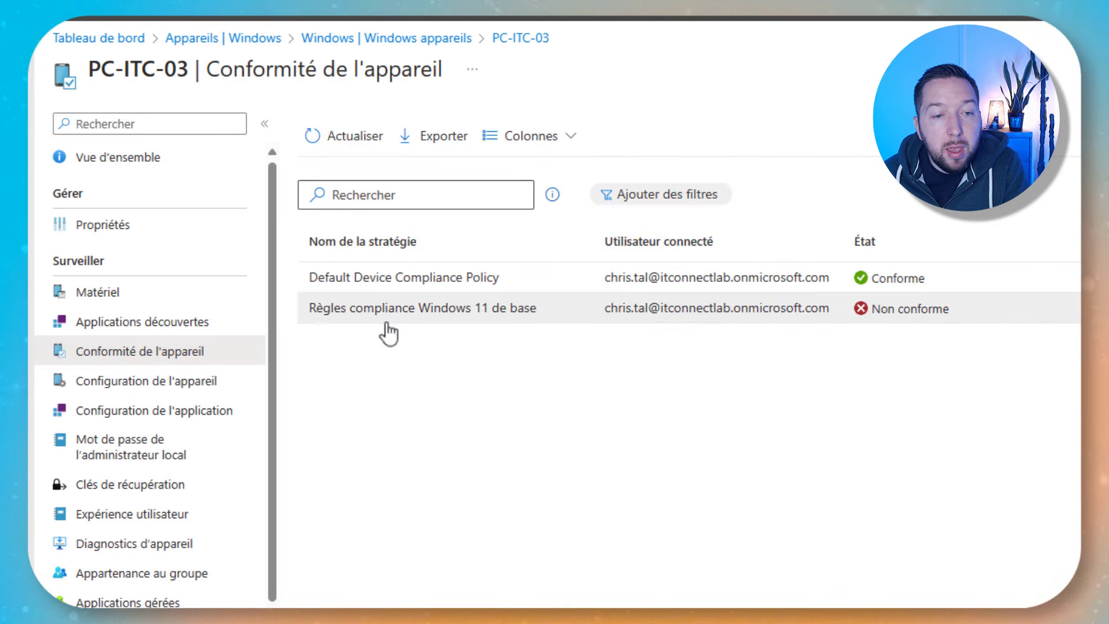
Open the per-setting results of "Règles compliance Windows 11 de base" for PC-ITC-03 and examine the BitLocker state.
drag(310, 317, 574, 324)
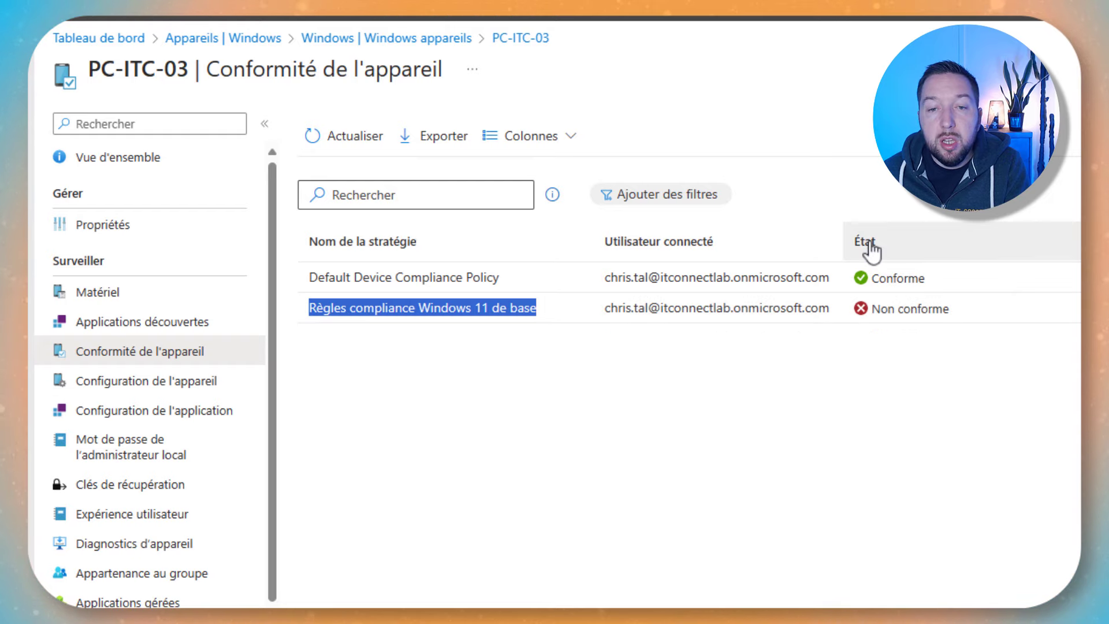
double_click(394, 321)
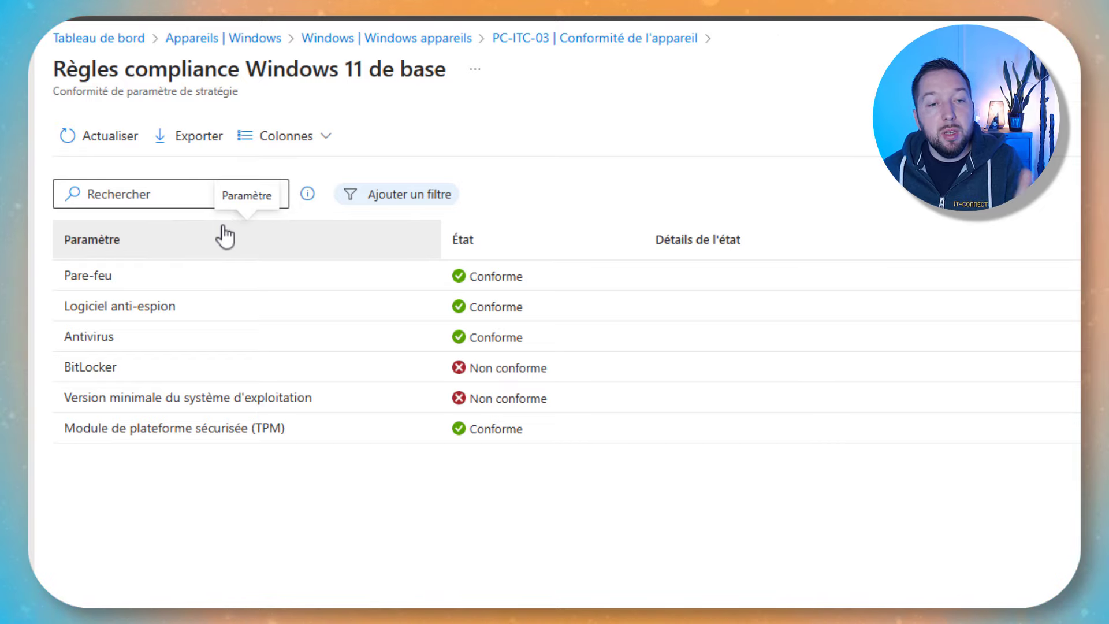
drag(137, 373, 109, 375)
drag(552, 378, 151, 376)
click(149, 378)
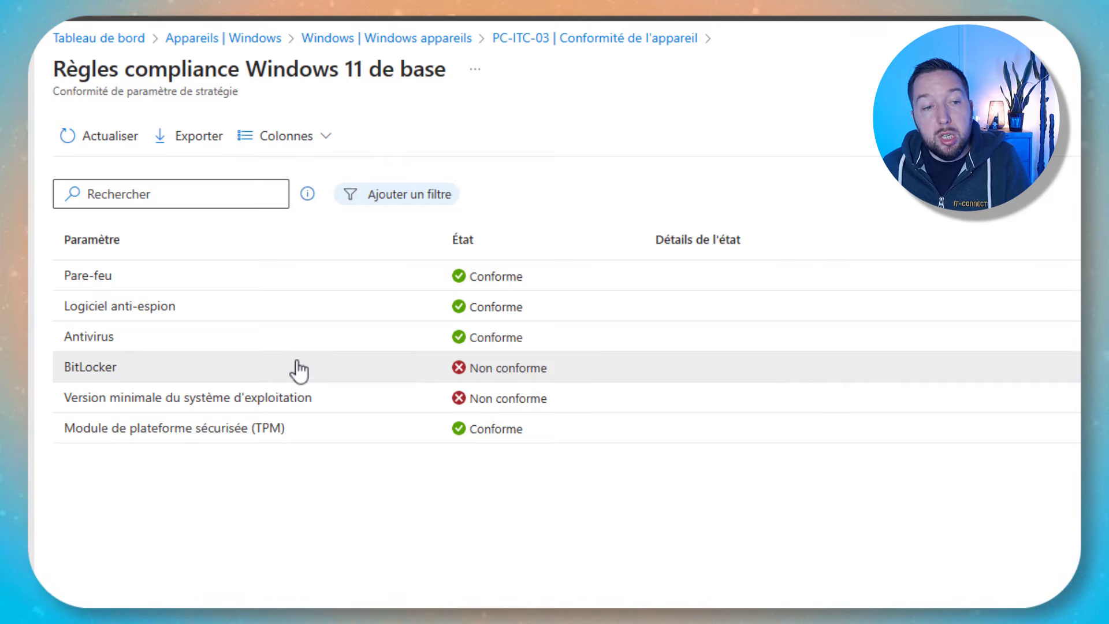
drag(574, 378, 417, 377)
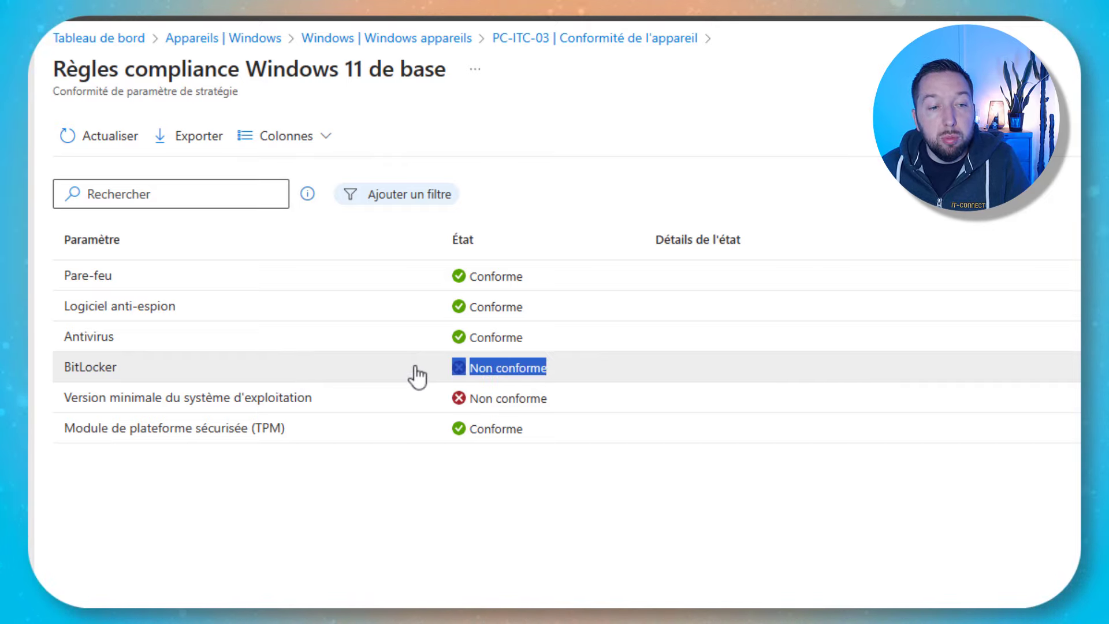
click(413, 376)
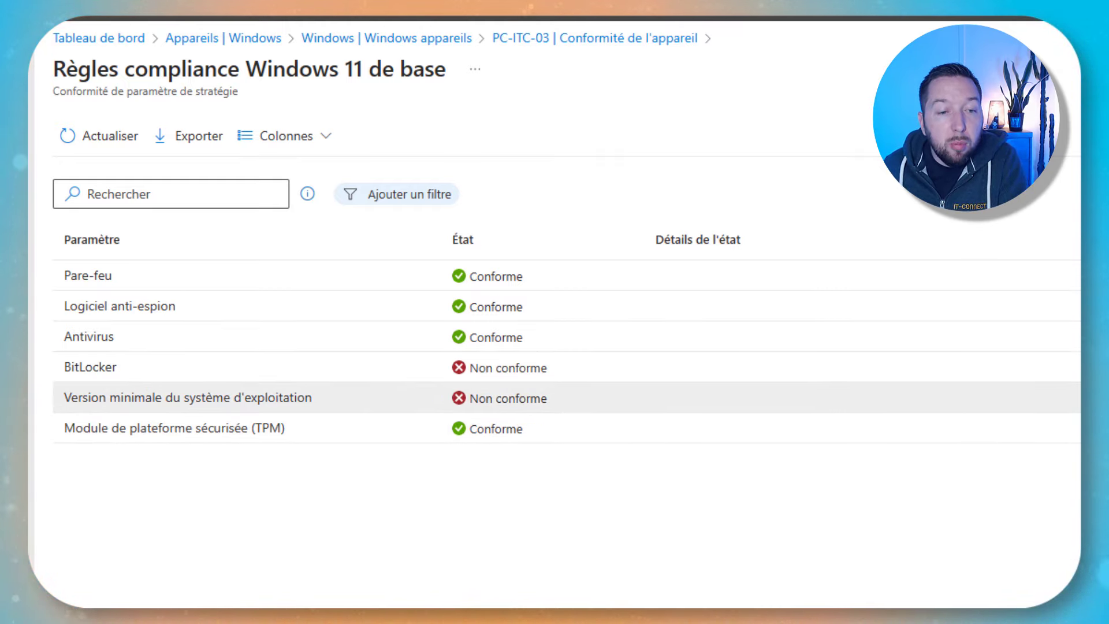
Switch to the PC-ITC-03 desktop and view its drives under Ce PC in File Explorer to check the BitLocker status.
click(716, 572)
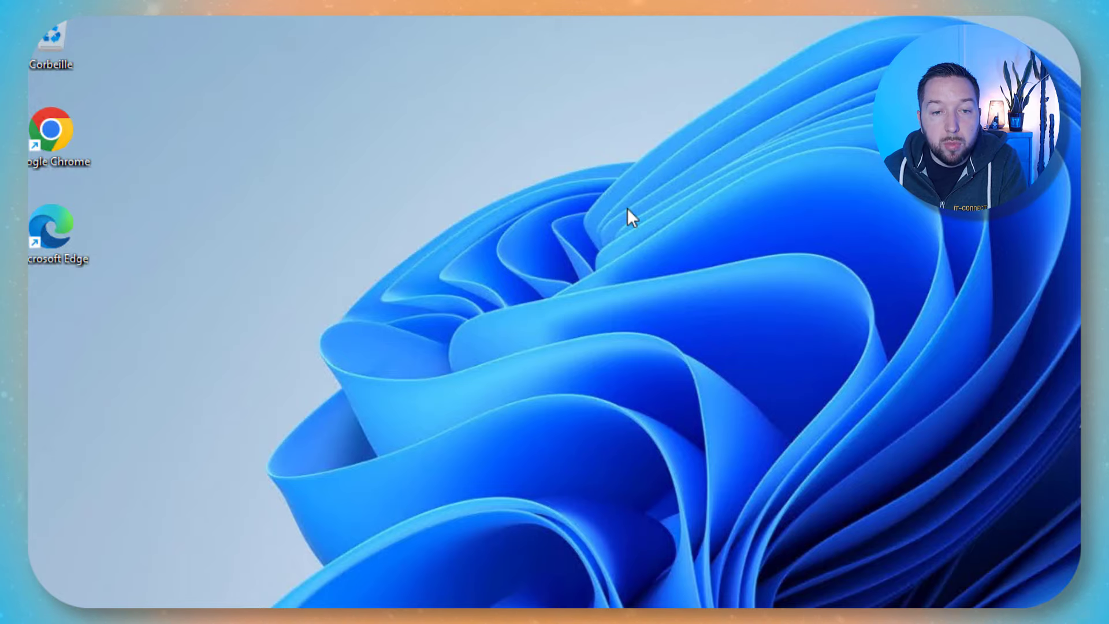
key(super+e)
click(359, 524)
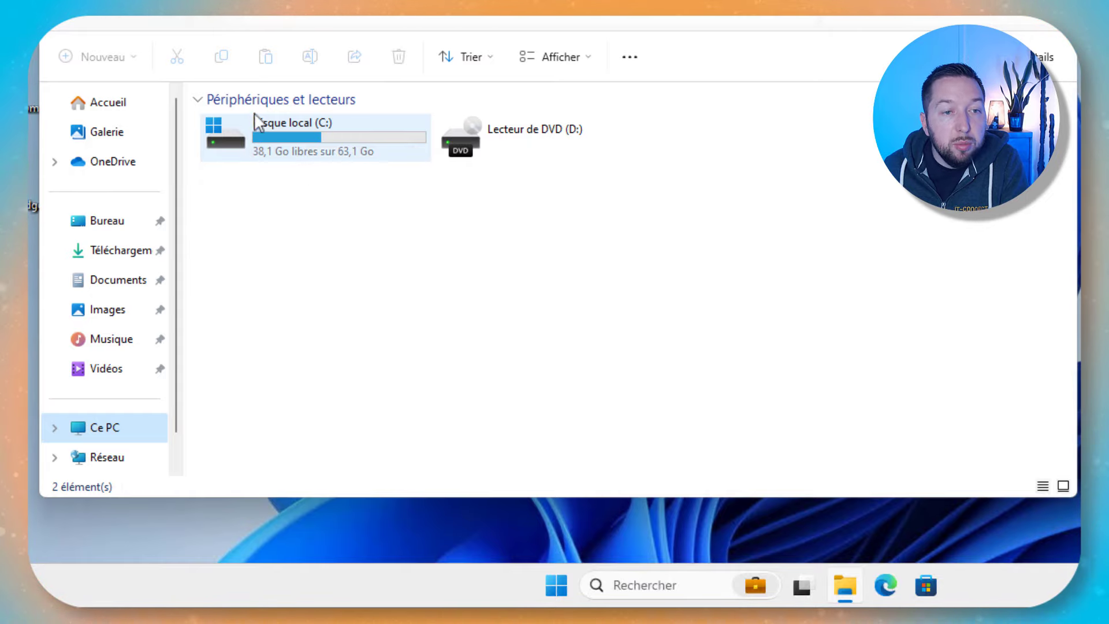
Open the Windows settings on PC-ITC-03 and view the Windows Update page.
click(555, 586)
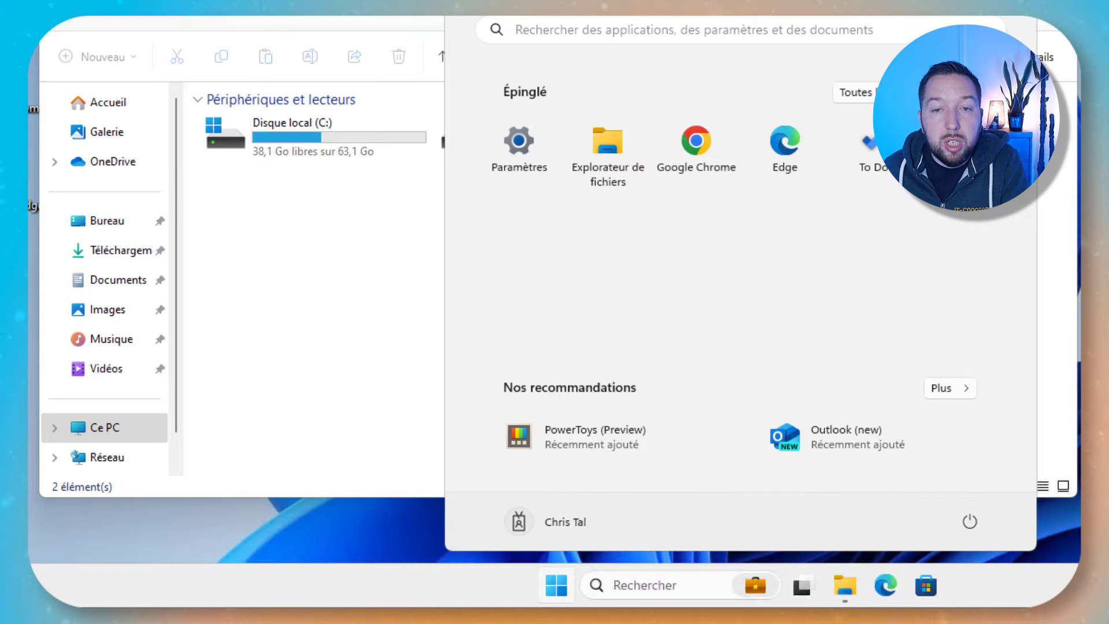
click(483, 181)
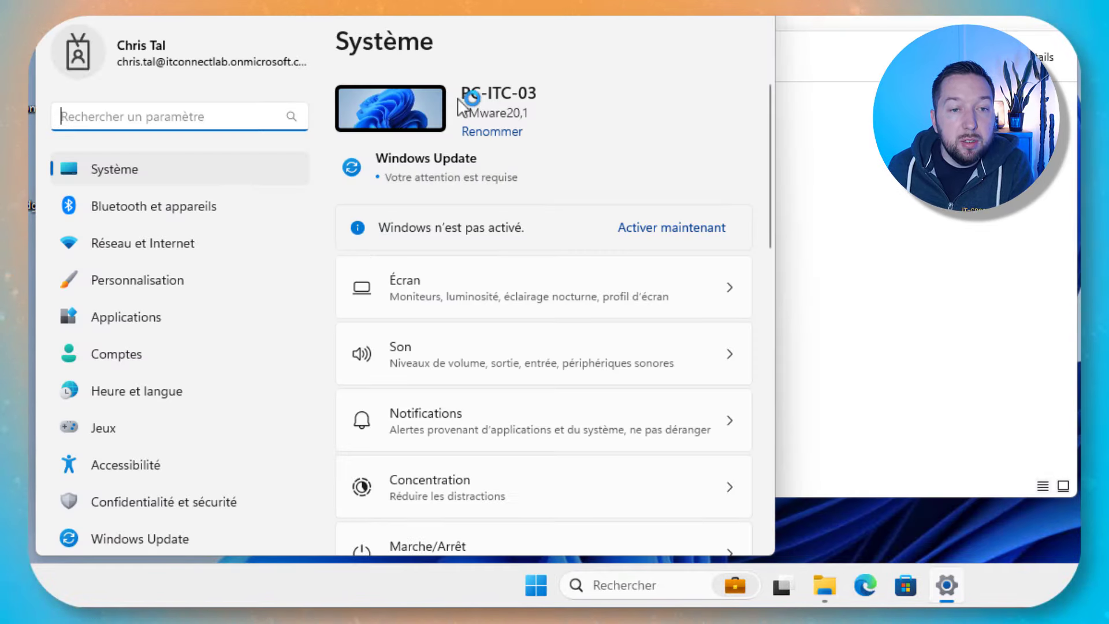
click(176, 540)
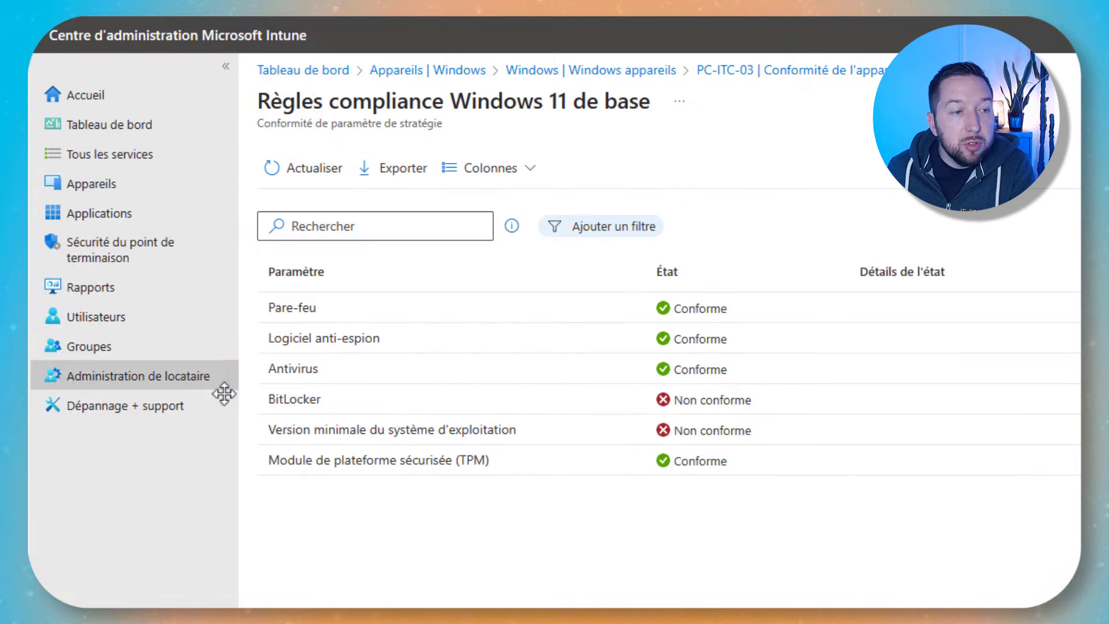
Back in the Intune admin center, examine the device compliance report's summary and its list of available reports.
click(152, 300)
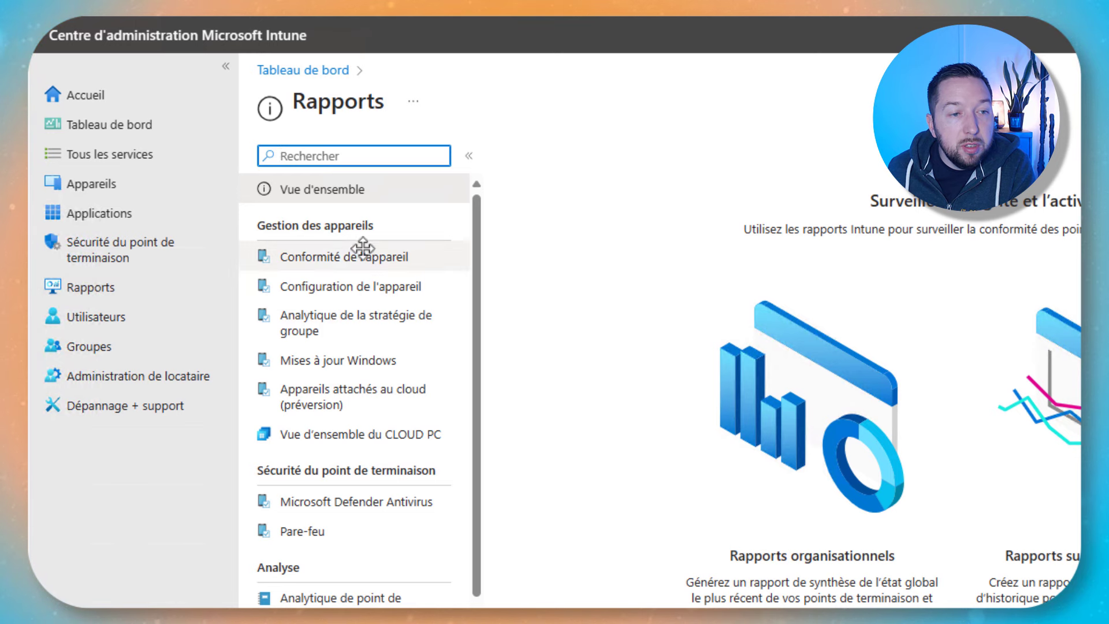
click(294, 257)
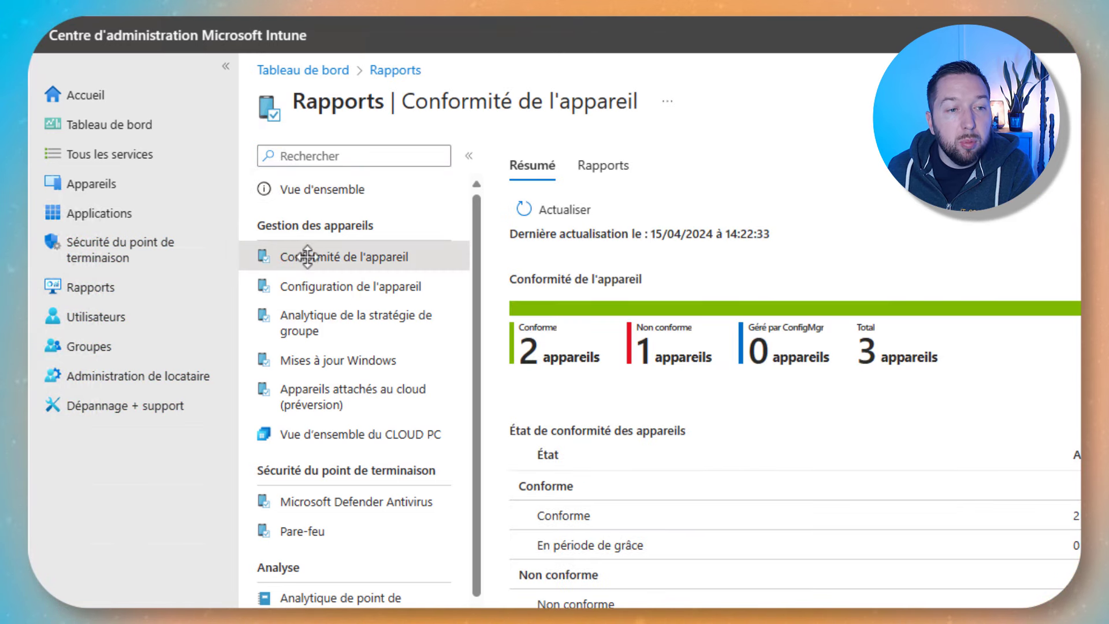
scroll(1069, 426, down, 1)
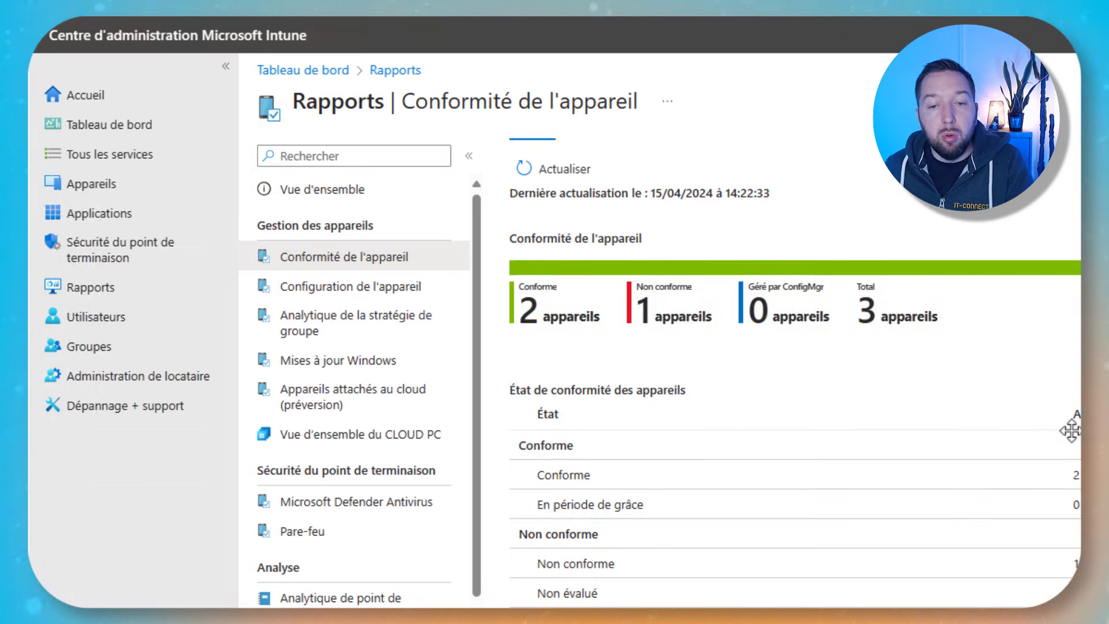
scroll(1017, 461, up, 1)
click(606, 166)
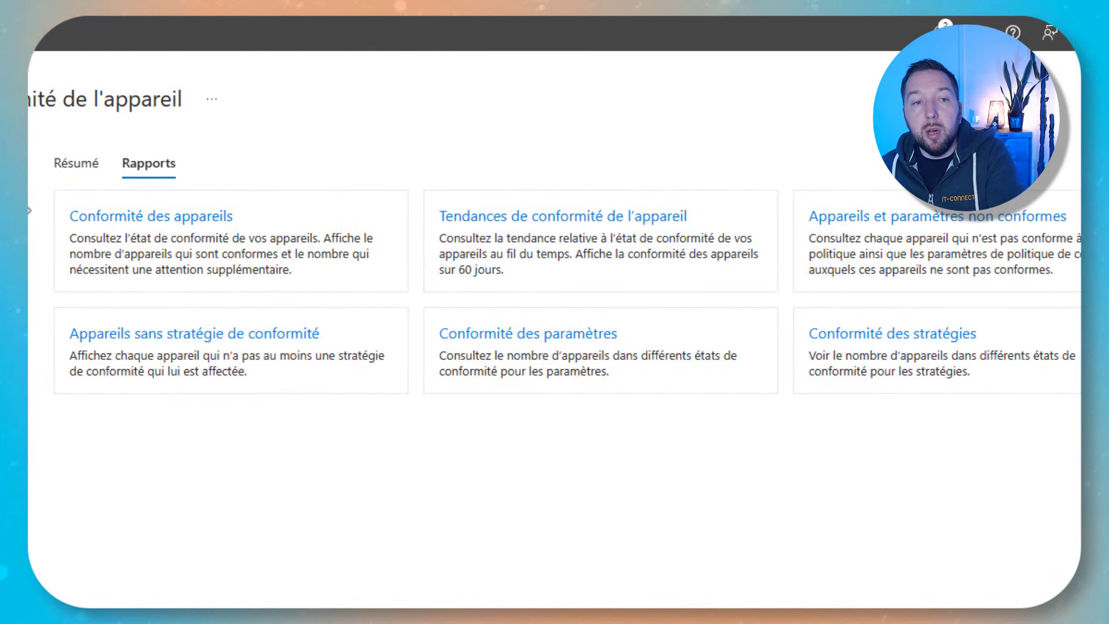
click(75, 163)
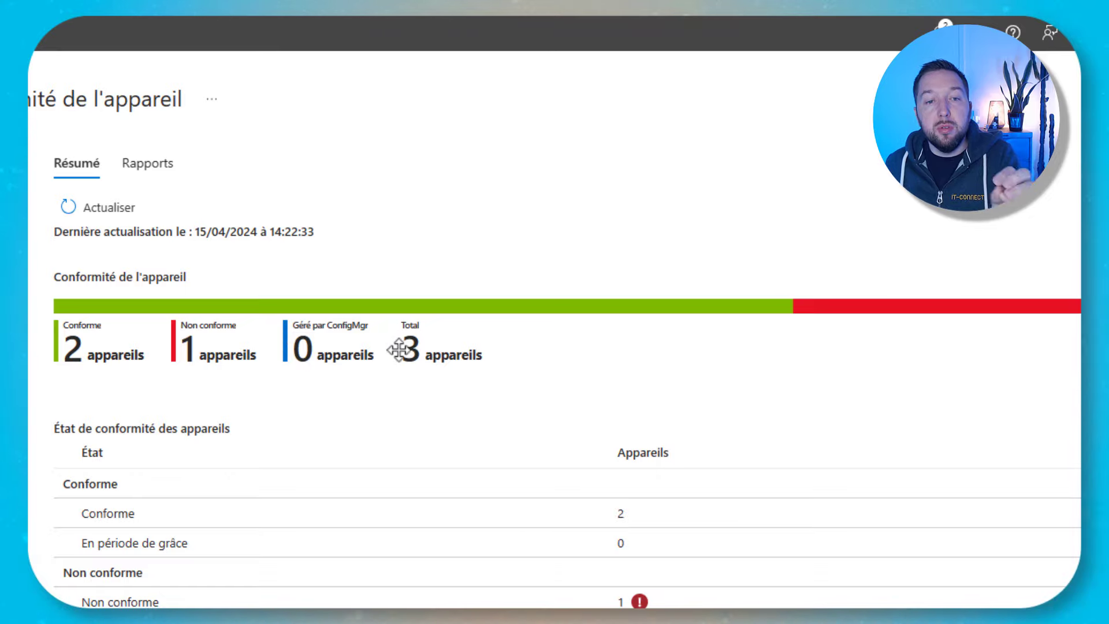